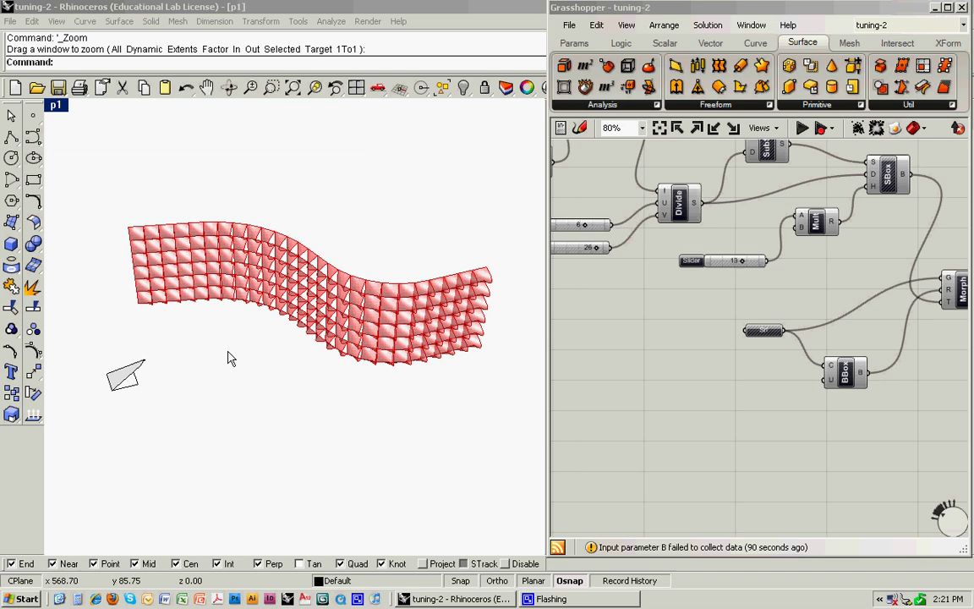
# Toggle the BBox component's preview off and back on to examine the original curved panel surface inside its bounding box.
pyautogui.moveTo(202, 348); pyautogui.dragTo(365, 338, button='right')
pyautogui.moveTo(233, 339); pyautogui.dragTo(359, 316, button='right')
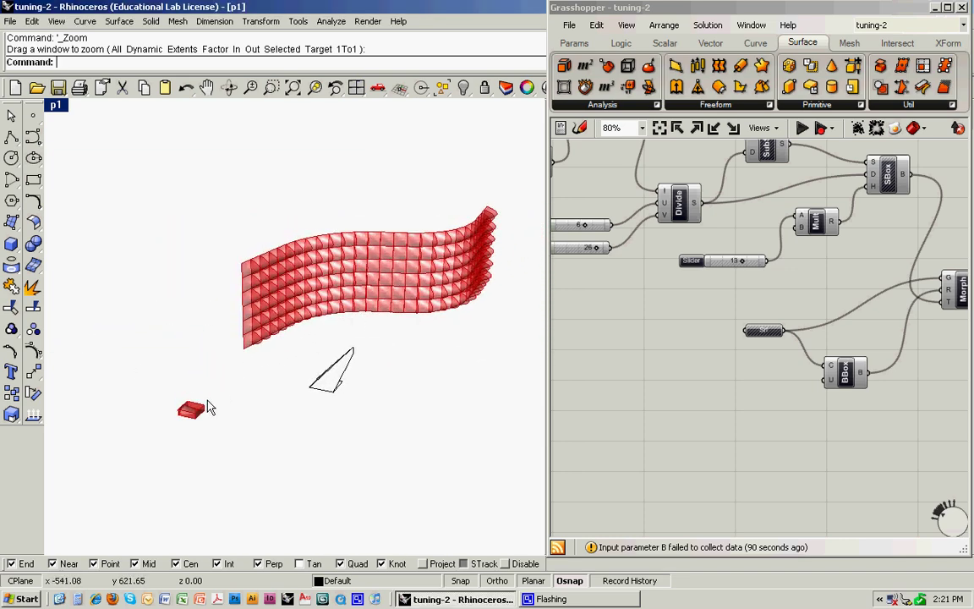
pyautogui.scroll(9, 185, 409)
pyautogui.scroll(1, 180, 406)
pyautogui.keyDown('shift'); pyautogui.moveTo(203, 395); pyautogui.dragTo(252, 375, button='right'); pyautogui.keyUp('shift')
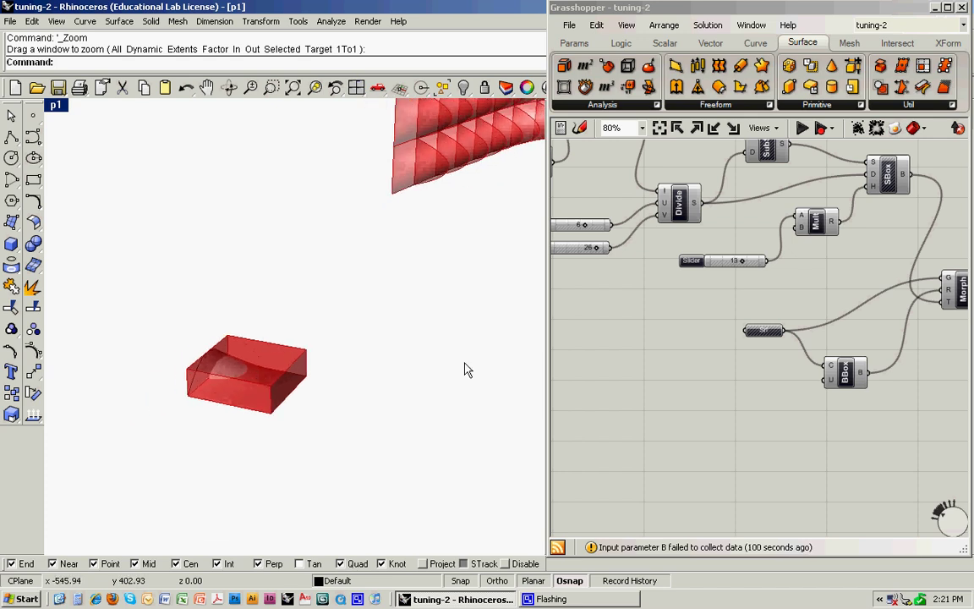
pyautogui.rightClick(836, 377)
pyautogui.click(869, 399)
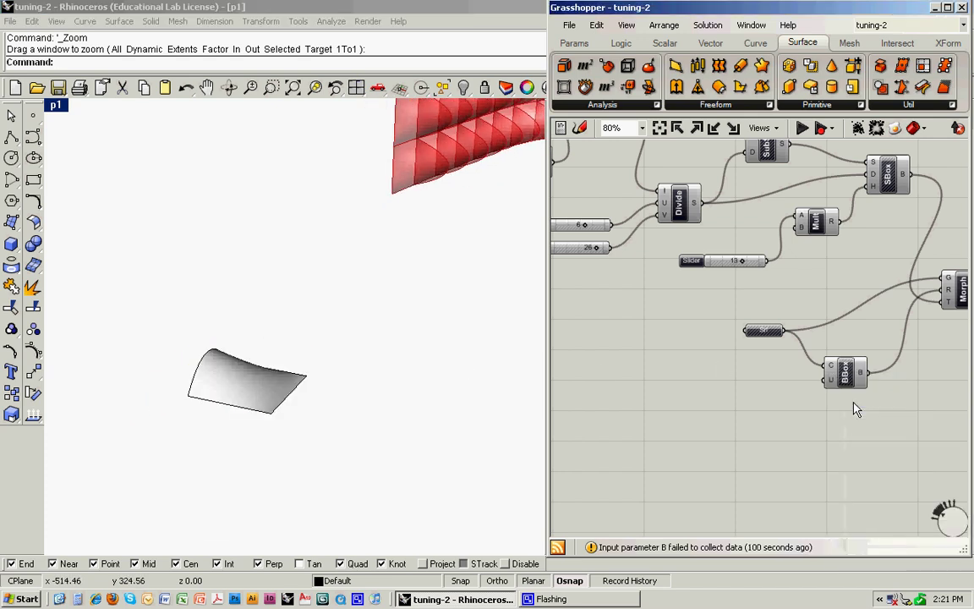
pyautogui.rightClick(836, 376)
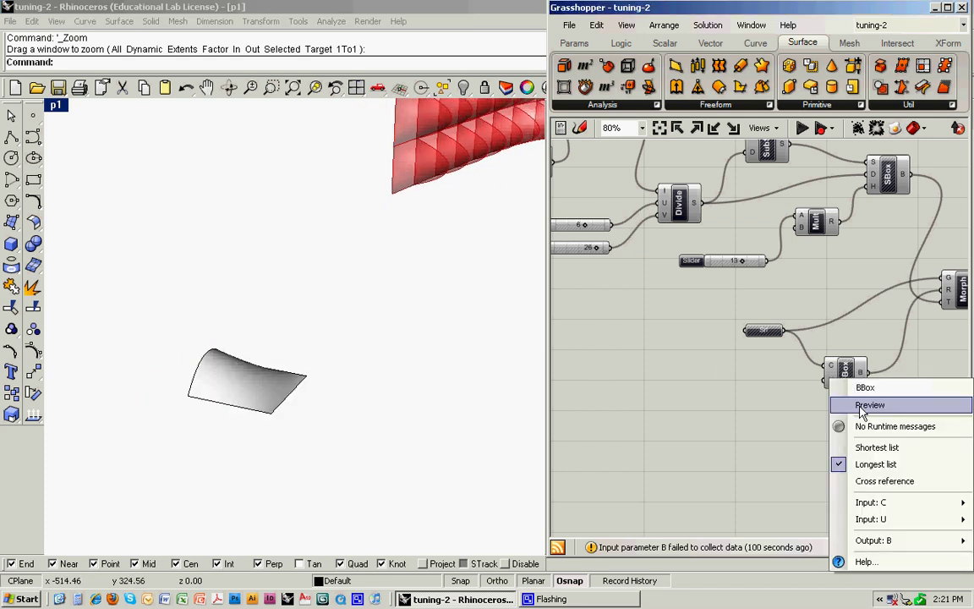
pyautogui.click(864, 402)
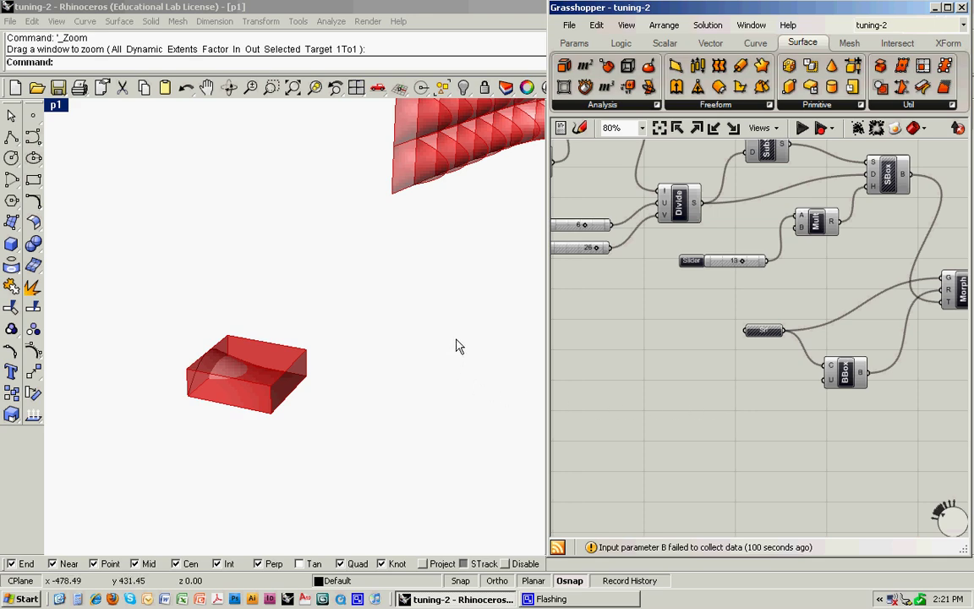
# Zoom in on the folded component beside the panelled surface and bring up the four-viewport layout.
pyautogui.keyDown('shift'); pyautogui.moveTo(469, 326); pyautogui.dragTo(300, 376, button='right'); pyautogui.keyUp('shift')
pyautogui.scroll(-7, 299, 376)
pyautogui.keyDown('shift'); pyautogui.moveTo(364, 323); pyautogui.dragTo(255, 356, button='right'); pyautogui.keyUp('shift')
pyautogui.moveTo(321, 321); pyautogui.dragTo(252, 356, button='right')
pyautogui.write('Z')
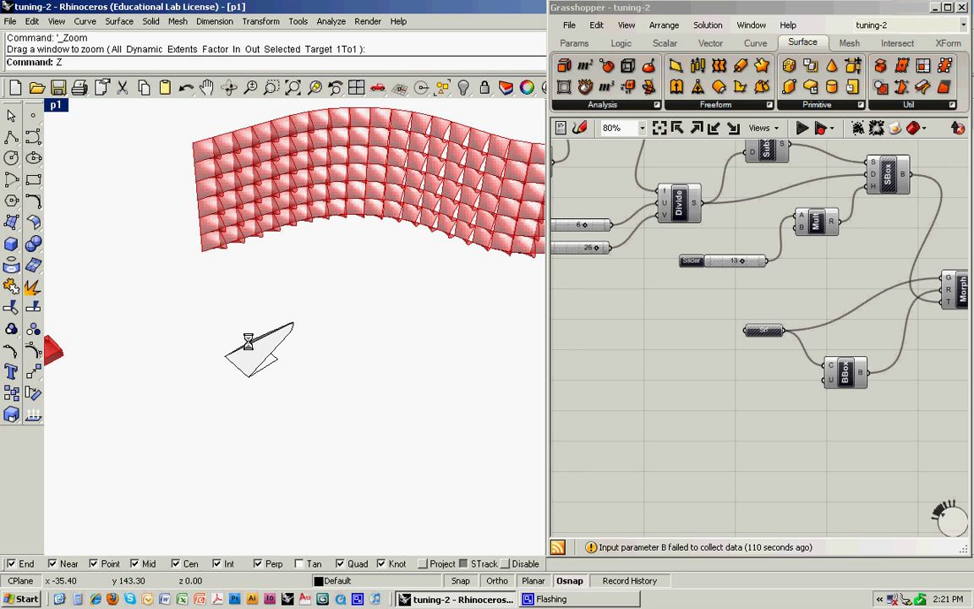
pyautogui.press('Return')
pyautogui.moveTo(211, 305); pyautogui.dragTo(329, 387)
pyautogui.moveTo(355, 392); pyautogui.dragTo(250, 419, button='right')
pyautogui.doubleClick(55, 107)
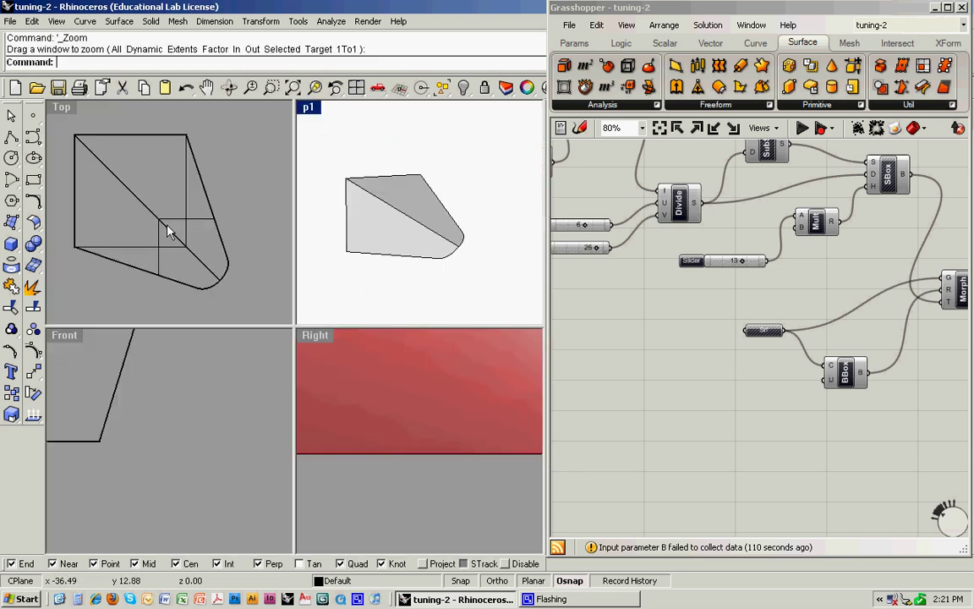
# Highlight the folded component and its square base curve in turn to examine how they relate in plan and perspective.
pyautogui.scroll(-3, 208, 174)
pyautogui.click(198, 219)
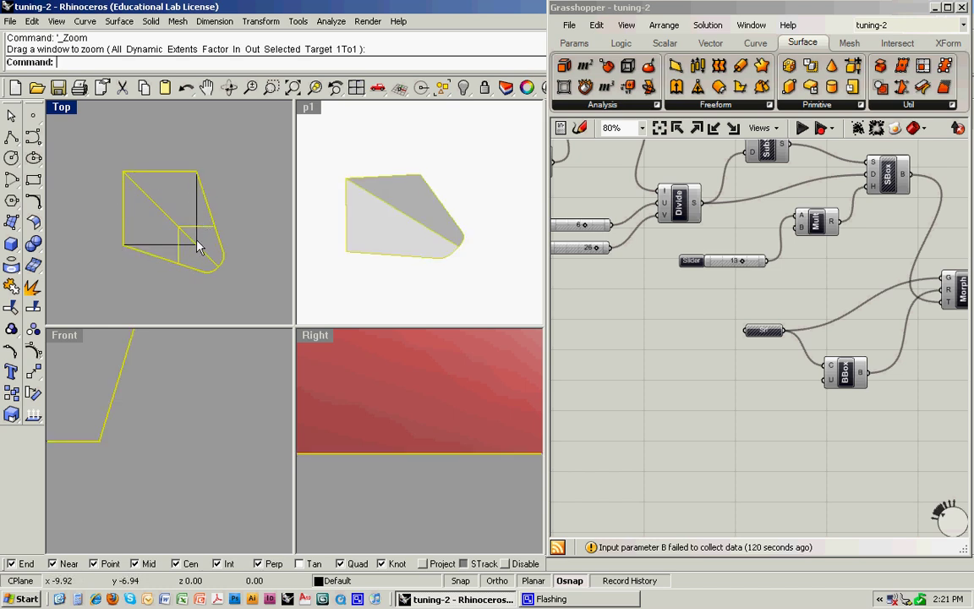
pyautogui.click(235, 217)
pyautogui.moveTo(404, 287); pyautogui.dragTo(383, 218, button='right')
pyautogui.click(385, 234)
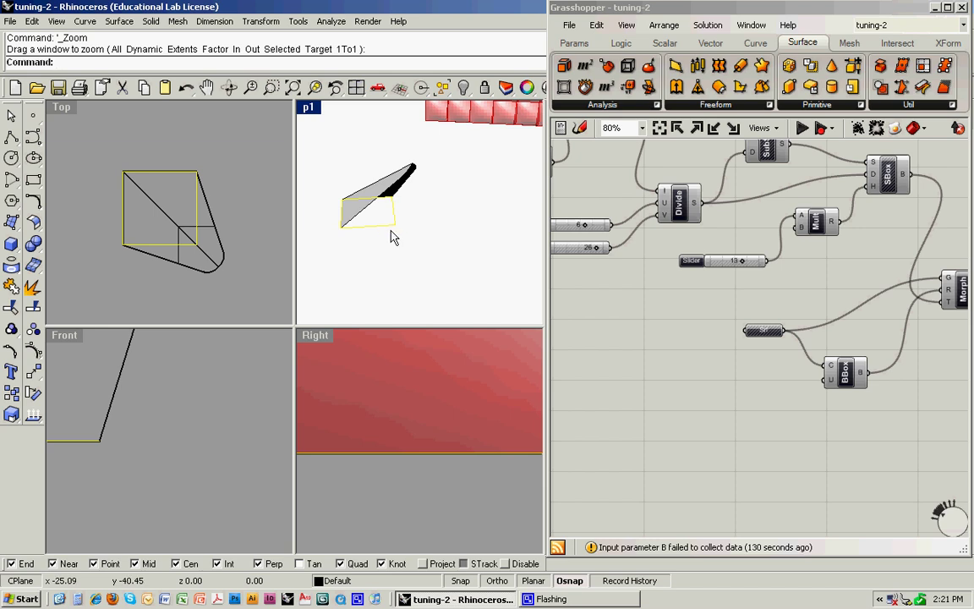
pyautogui.click(436, 234)
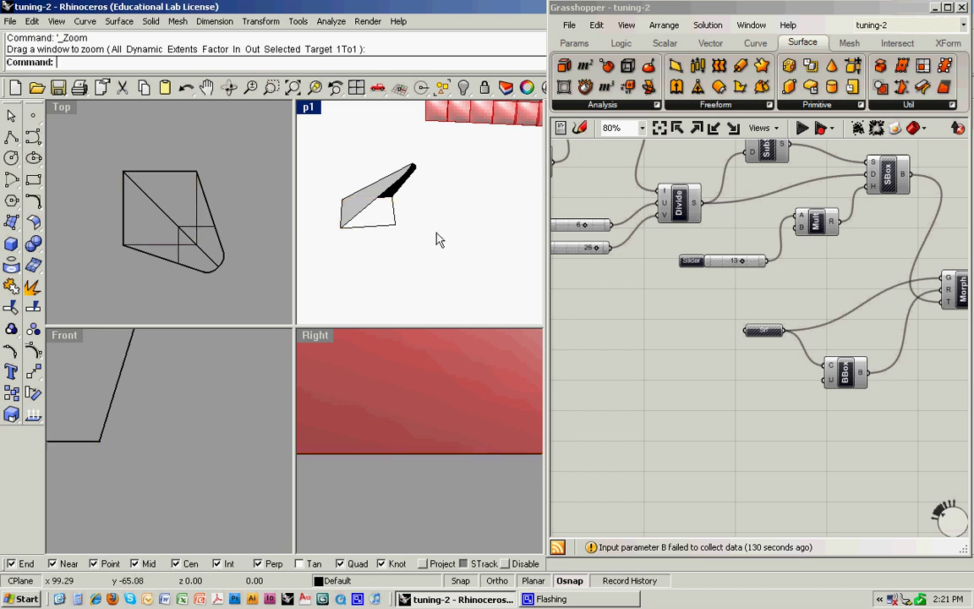
# Maximize the p1 viewport and examine the folded component next to the panelled surface.
pyautogui.keyDown('shift'); pyautogui.moveTo(451, 245); pyautogui.dragTo(437, 263, button='right'); pyautogui.keyUp('shift')
pyautogui.scroll(-3, 416, 281)
pyautogui.doubleClick(309, 108)
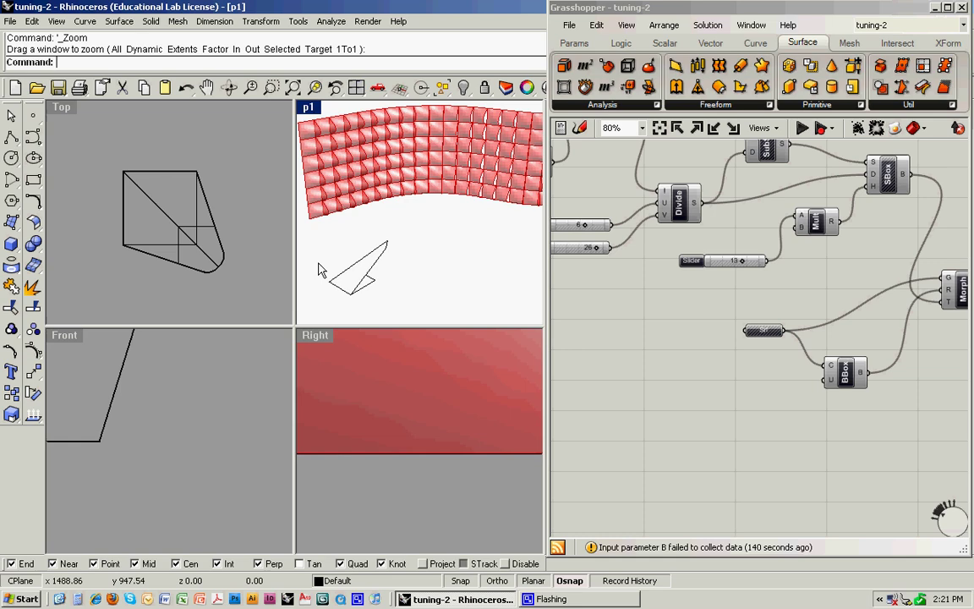
pyautogui.scroll(-4, 311, 331)
pyautogui.keyDown('shift'); pyautogui.moveTo(326, 331); pyautogui.dragTo(275, 334, button='right'); pyautogui.keyUp('shift')
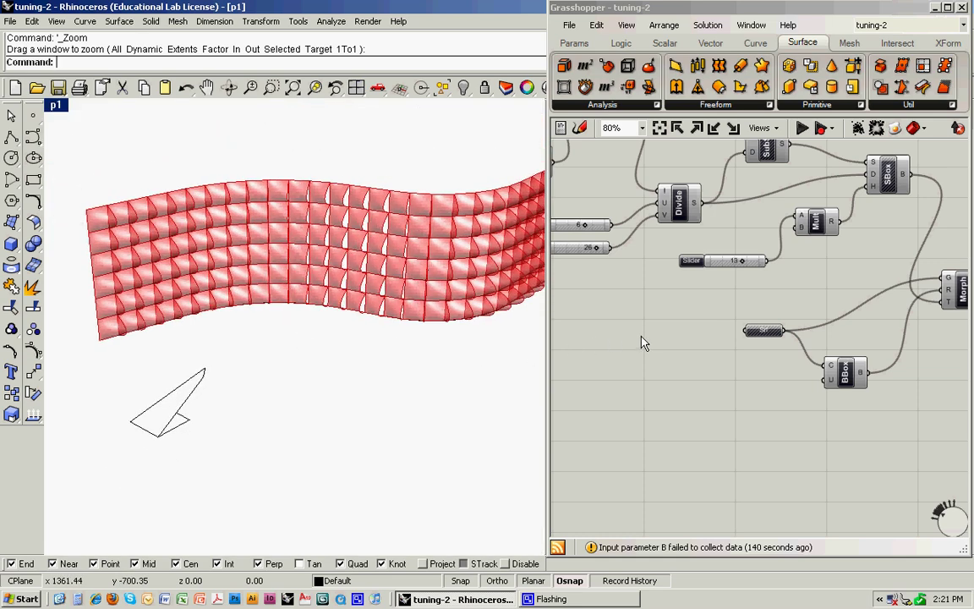
pyautogui.click(197, 385)
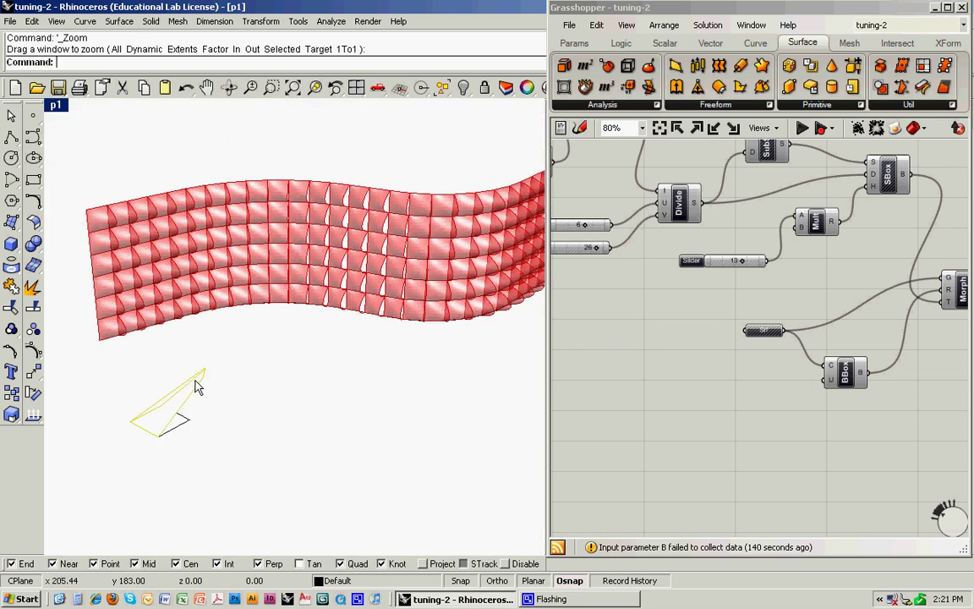
pyautogui.click(243, 393)
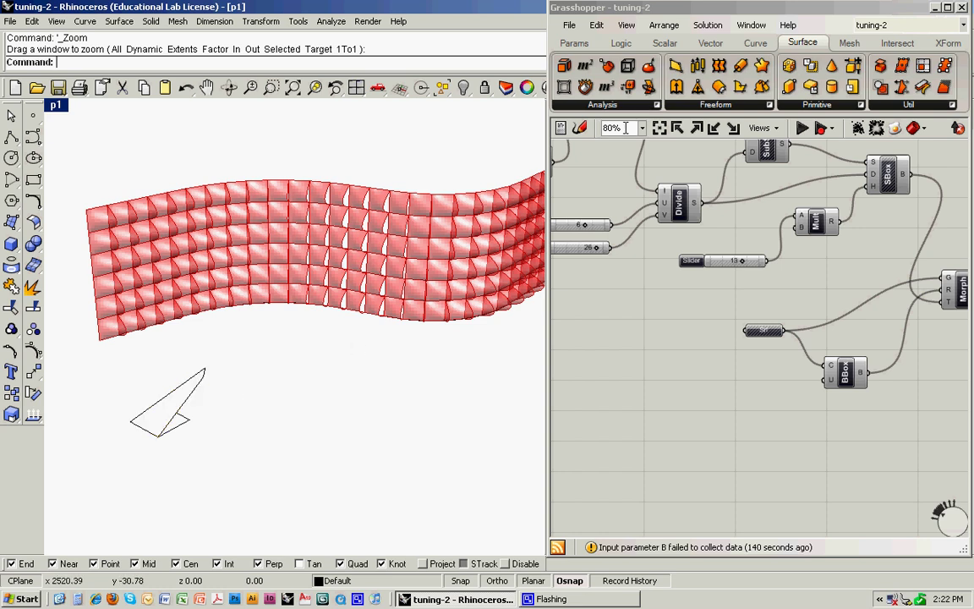
# Add a Geometry parameter below the existing definition and reference the folded component into it.
pyautogui.click(575, 44)
pyautogui.click(605, 104)
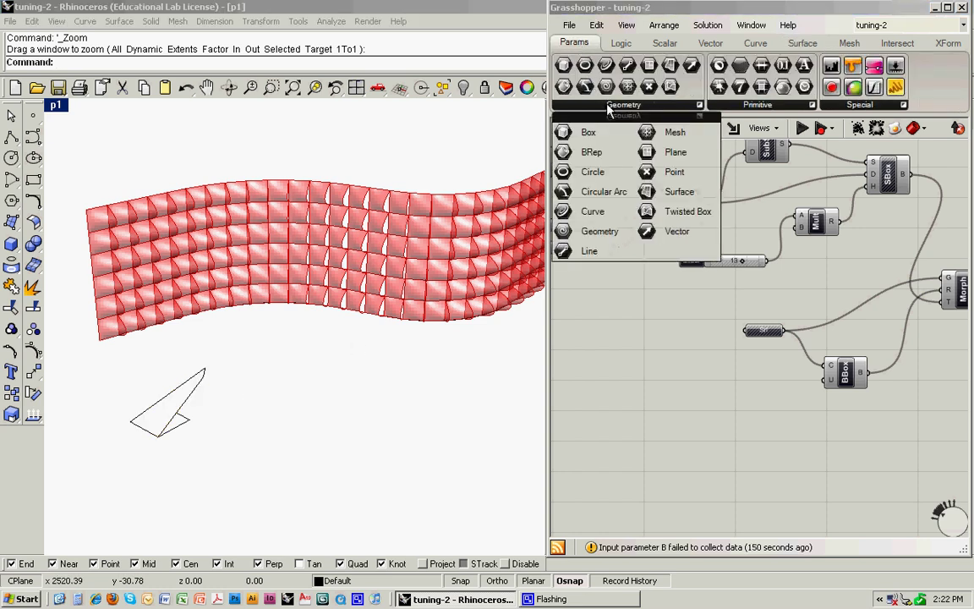
pyautogui.moveTo(592, 231); pyautogui.dragTo(645, 396)
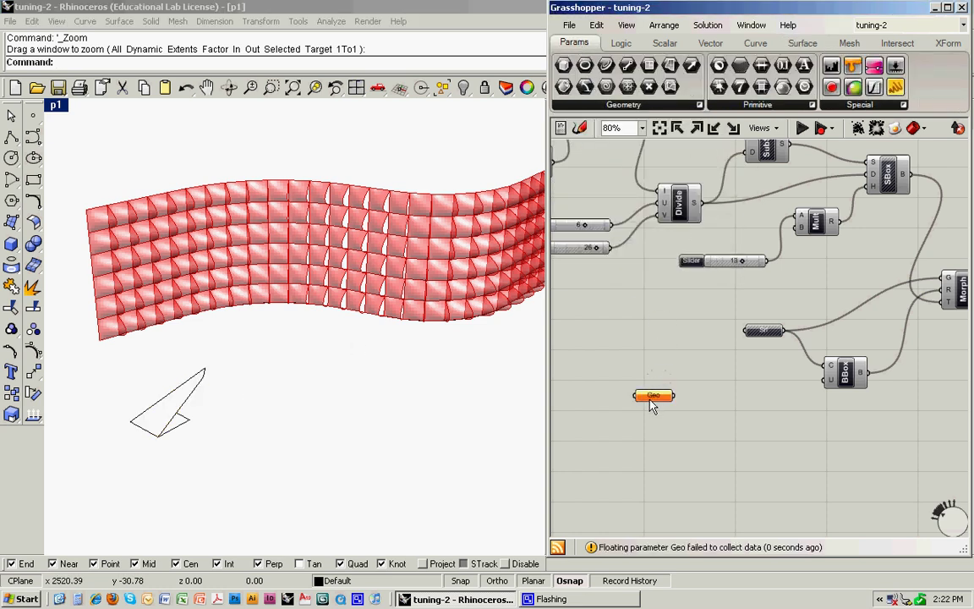
pyautogui.rightClick(646, 395)
pyautogui.click(708, 484)
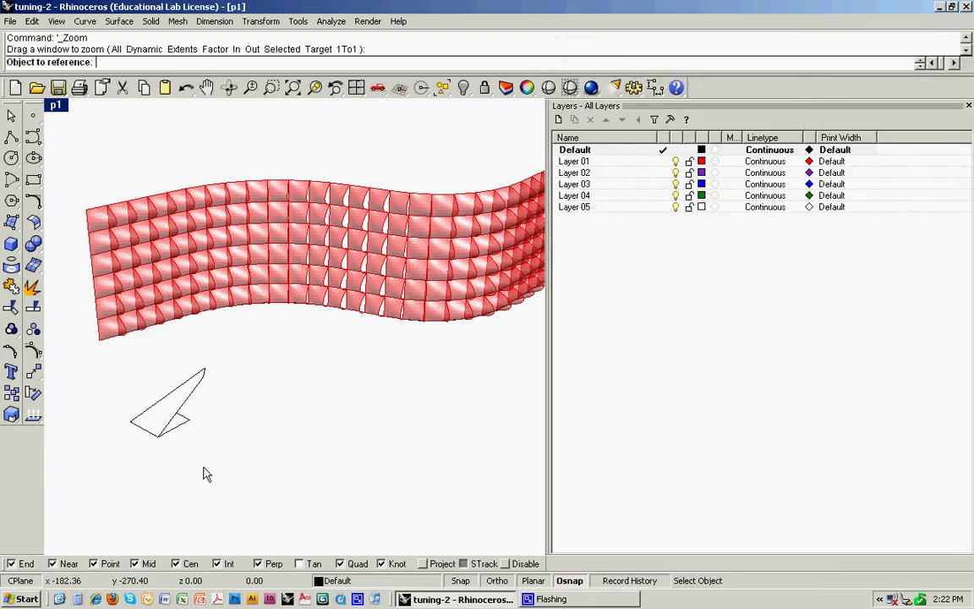
pyautogui.click(200, 393)
pyautogui.moveTo(240, 426)
pyautogui.mouseDown(button='right')
pyautogui.moveTo(174, 439)
pyautogui.moveTo(157, 400)
pyautogui.moveTo(169, 406)
pyautogui.moveTo(167, 362)
pyautogui.mouseUp(button='right')
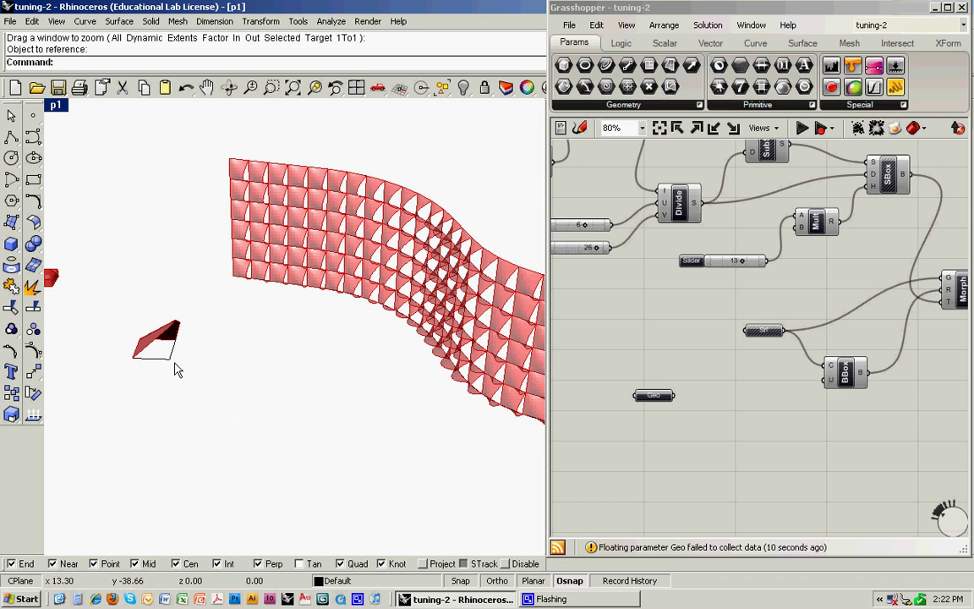
# Add a Curve parameter below the Geometry parameter and reference the component's square base curve into it.
pyautogui.click(624, 105)
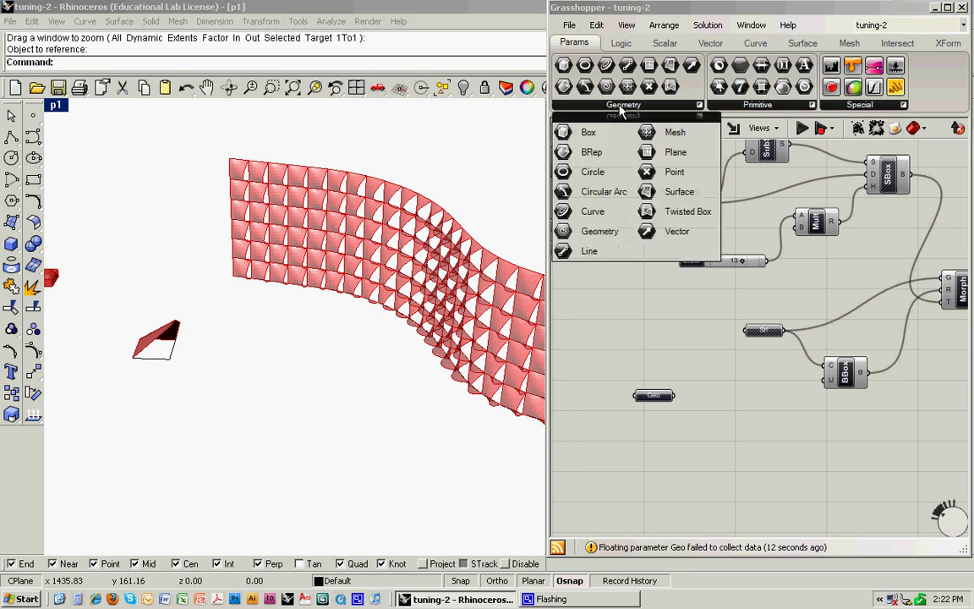
pyautogui.moveTo(596, 212); pyautogui.dragTo(653, 444)
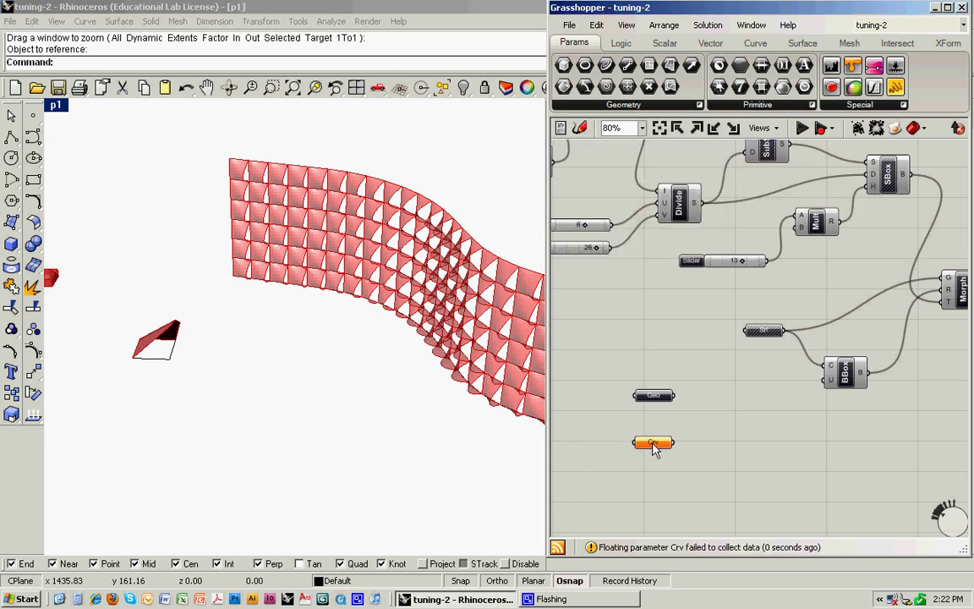
pyautogui.rightClick(652, 444)
pyautogui.click(660, 464)
pyautogui.click(173, 358)
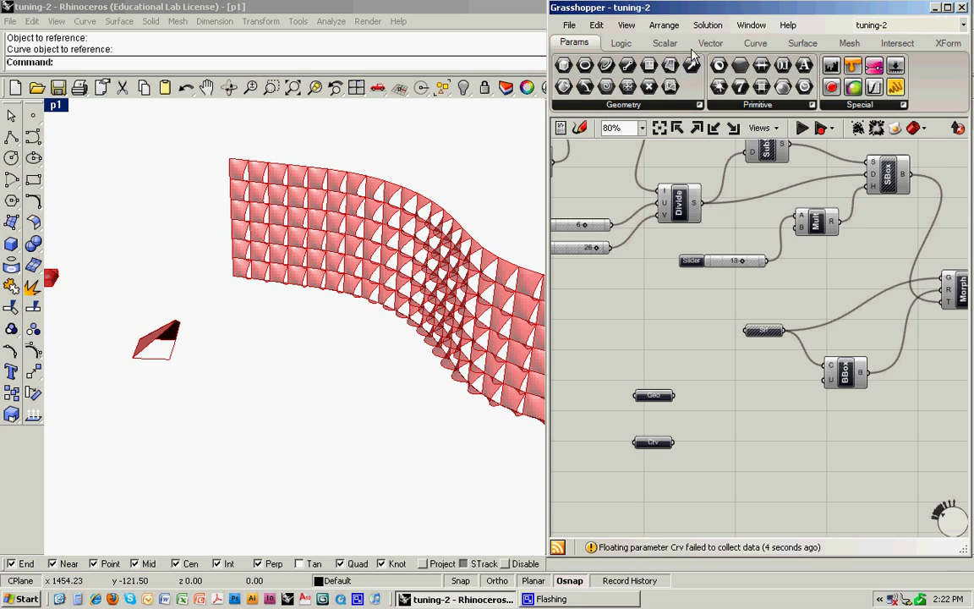
# Add an Extrude component, feeding the Curve parameter into its base input and a Unit Z vector into its direction input.
pyautogui.click(802, 43)
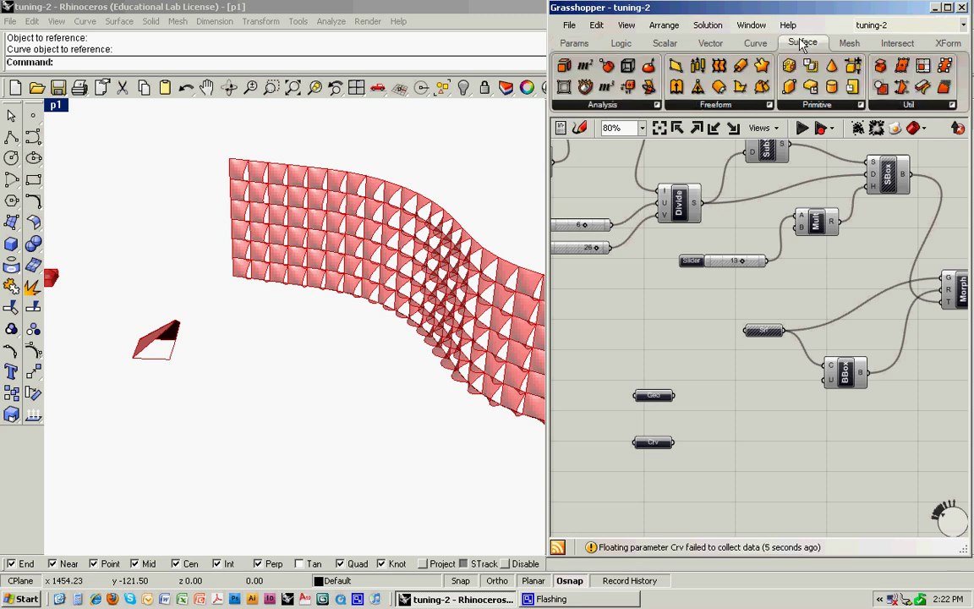
pyautogui.click(799, 105)
pyautogui.click(768, 105)
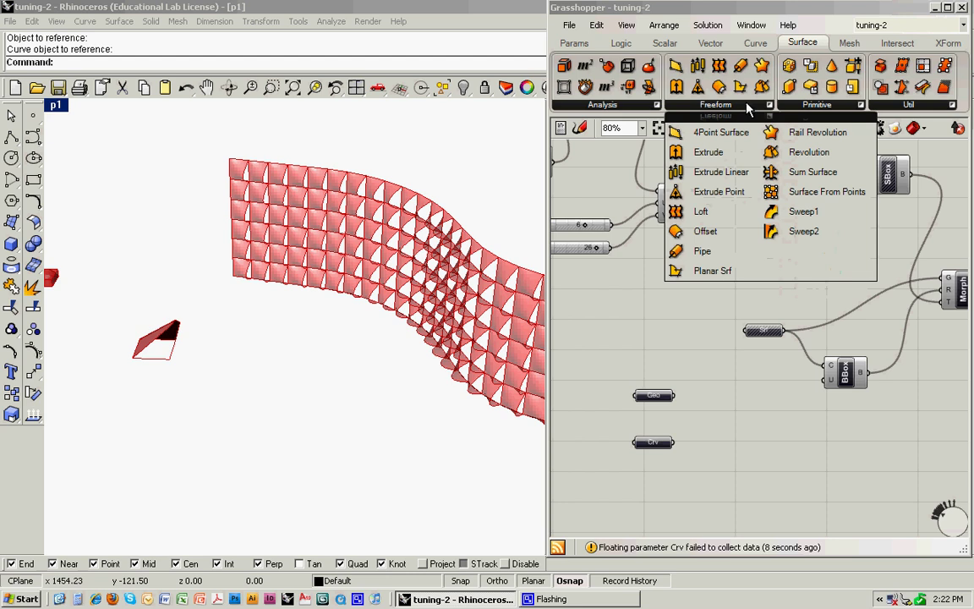
pyautogui.moveTo(702, 151); pyautogui.dragTo(748, 455)
pyautogui.click(731, 435)
pyautogui.moveTo(676, 447); pyautogui.dragTo(734, 453)
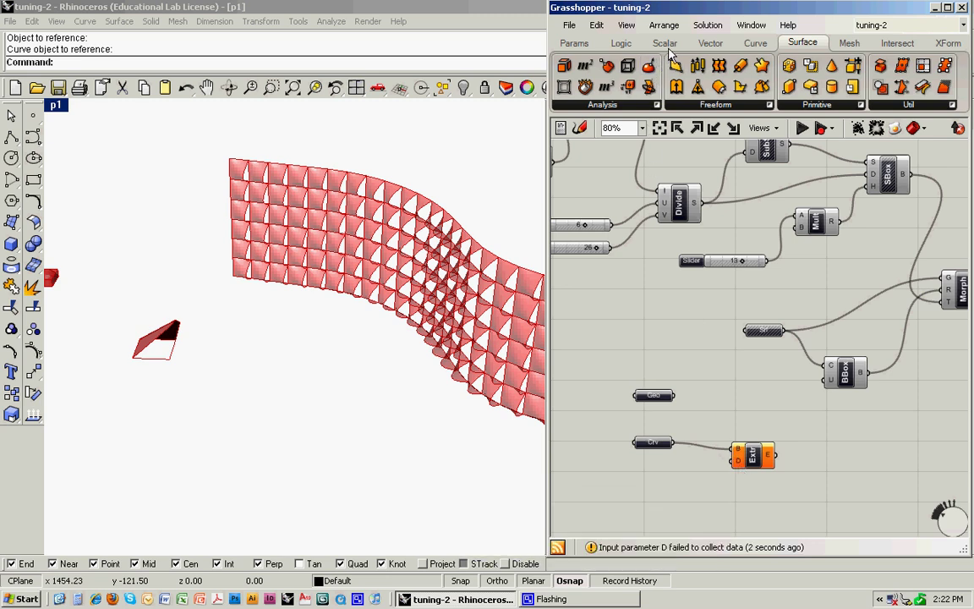
pyautogui.click(715, 45)
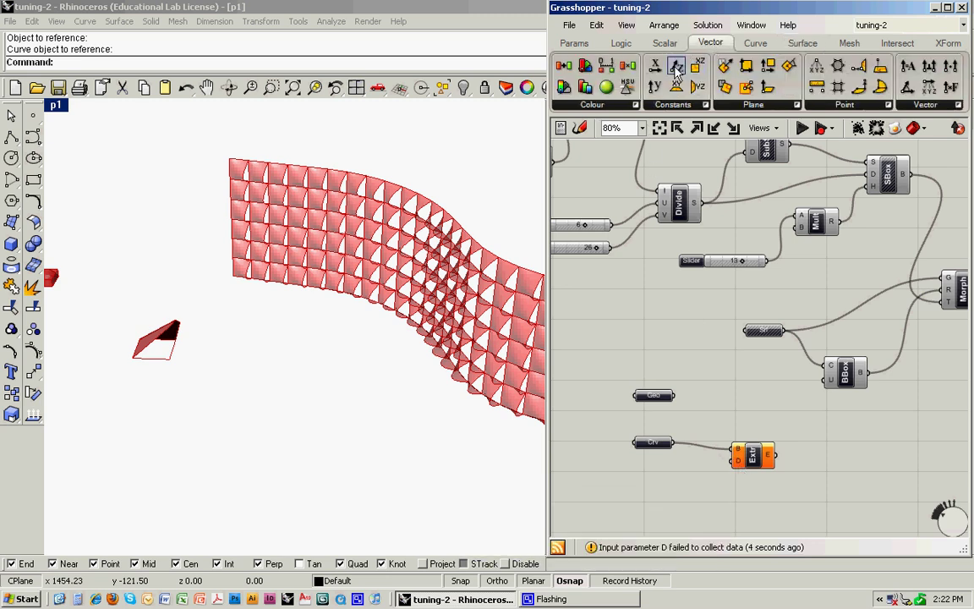
pyautogui.moveTo(674, 476); pyautogui.dragTo(734, 461)
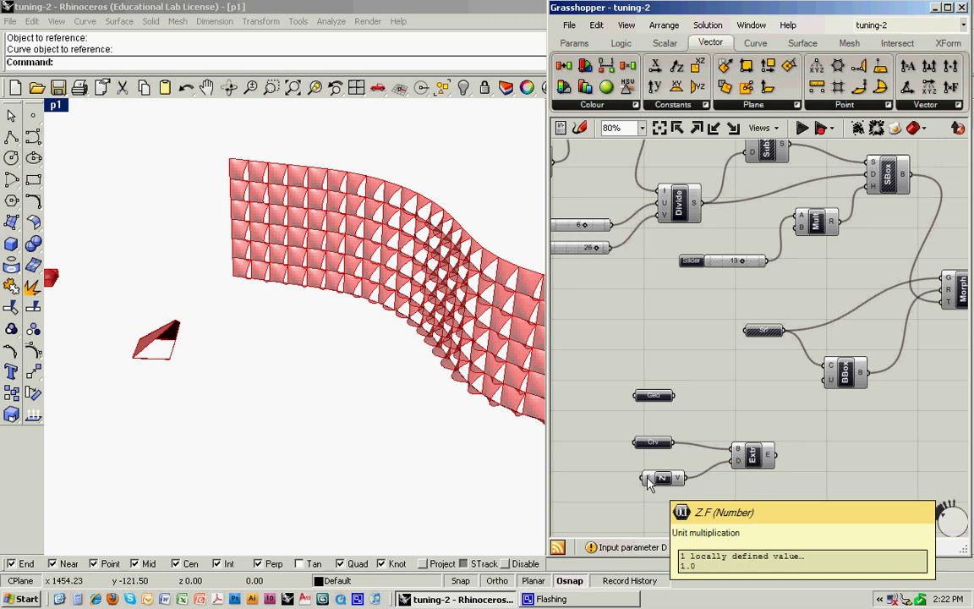
# Duplicate the number slider that feeds the Mult component and connect the copy to the Unit Z vector's factor input.
pyautogui.click(726, 264)
pyautogui.hotkey('ctrl', 'c')
pyautogui.hotkey('ctrl', 'v')
pyautogui.moveTo(732, 269); pyautogui.dragTo(627, 431)
pyautogui.moveTo(630, 411); pyautogui.dragTo(686, 388, button='right')
pyautogui.moveTo(676, 407); pyautogui.dragTo(615, 458)
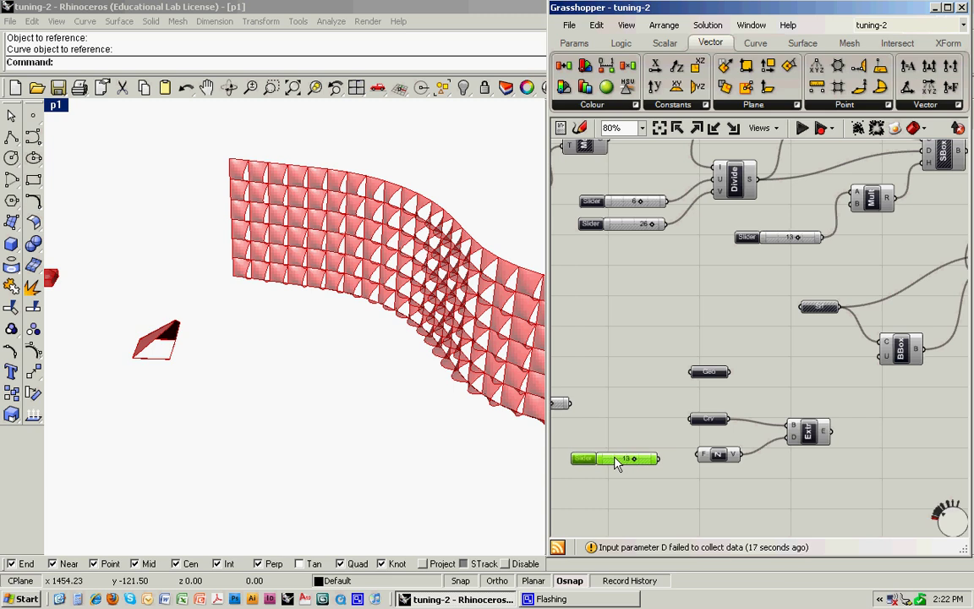
pyautogui.click(664, 464)
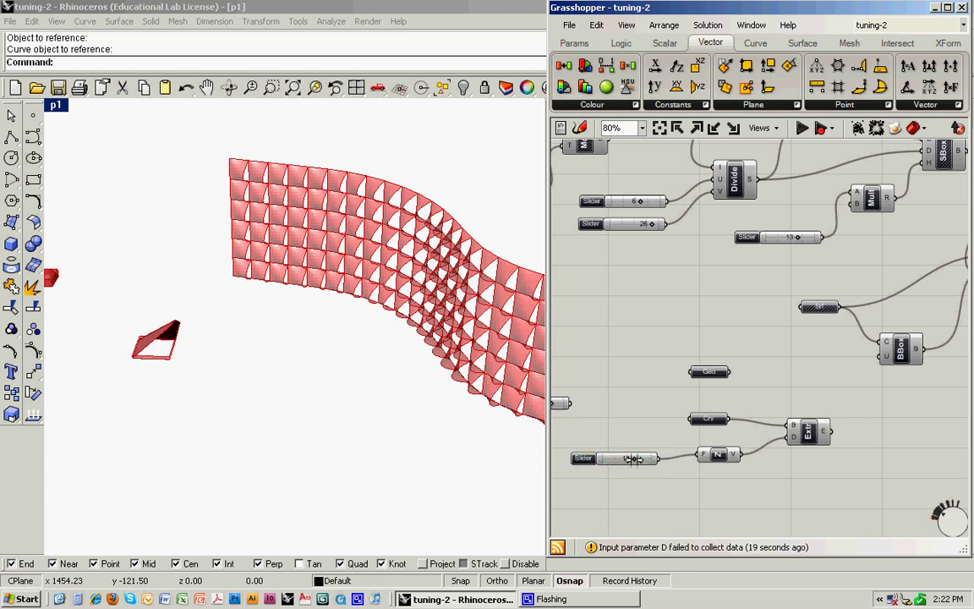
# Set the upper limit of the copied slider to 300.
pyautogui.rightClick(629, 463)
pyautogui.moveTo(640, 478)
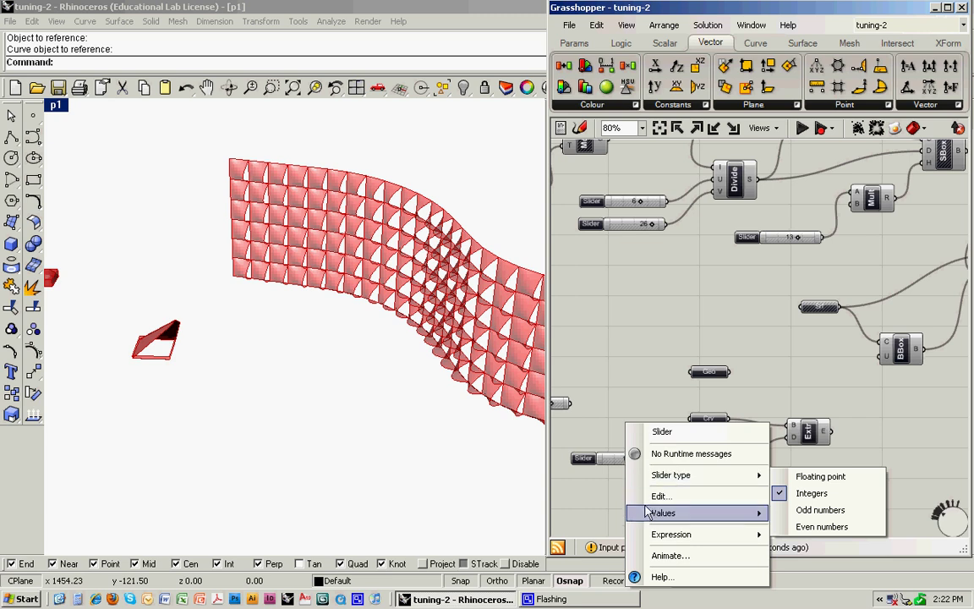
pyautogui.moveTo(654, 516)
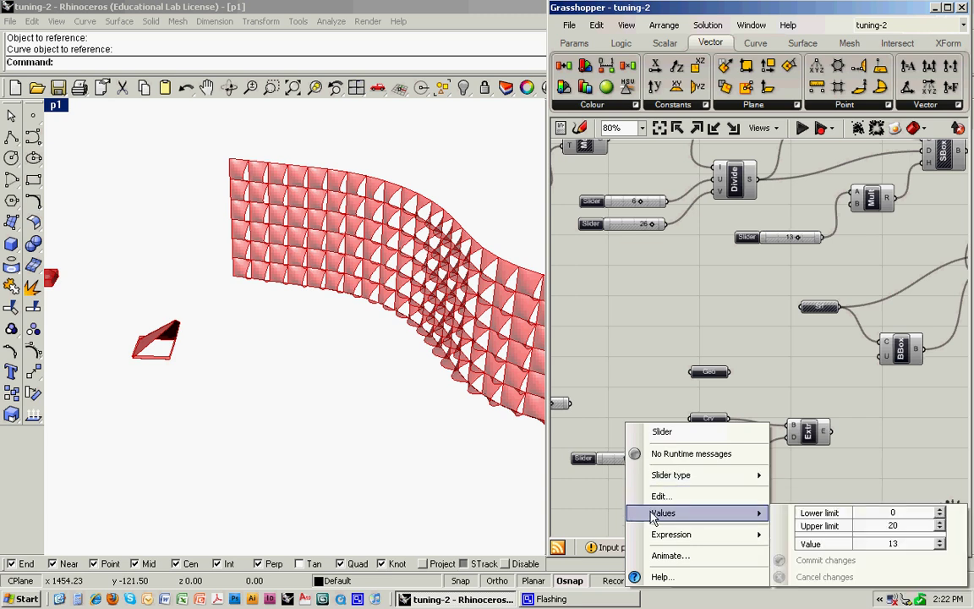
pyautogui.click(893, 525)
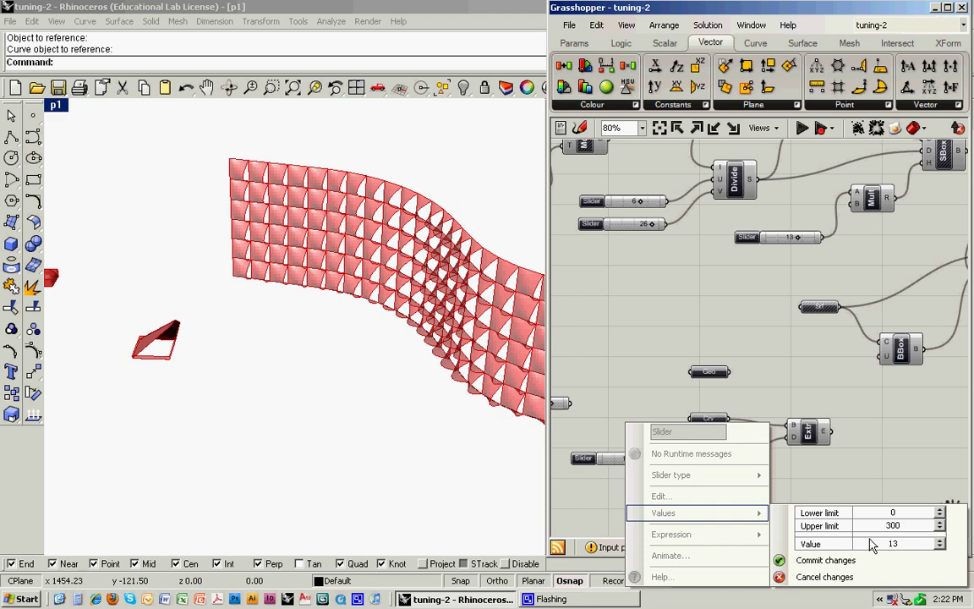
pyautogui.click(822, 561)
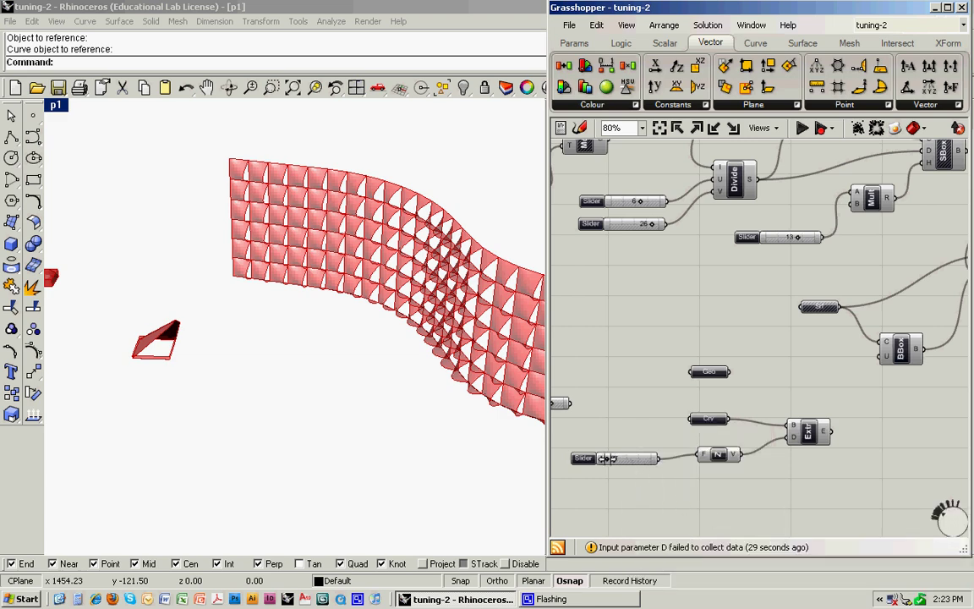
# Set the extrusion height slider to 214, checking the extruded box against the folded component.
pyautogui.moveTo(605, 457)
pyautogui.mouseDown()
pyautogui.moveTo(632, 459)
pyautogui.moveTo(624, 459)
pyautogui.mouseUp()
pyautogui.moveTo(312, 389); pyautogui.dragTo(322, 321, button='right')
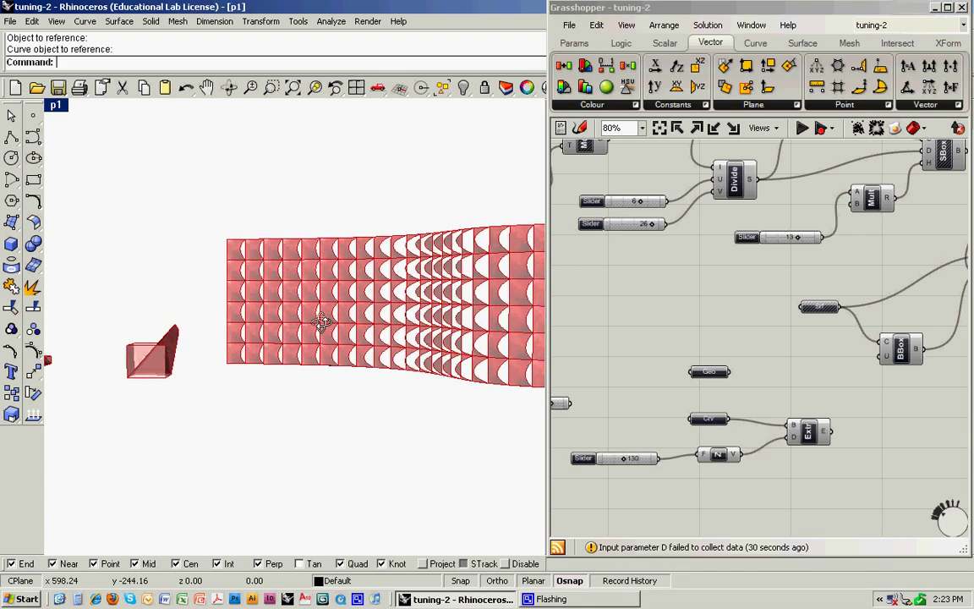
pyautogui.moveTo(624, 458); pyautogui.dragTo(638, 457)
pyautogui.moveTo(351, 416); pyautogui.dragTo(227, 406, button='right')
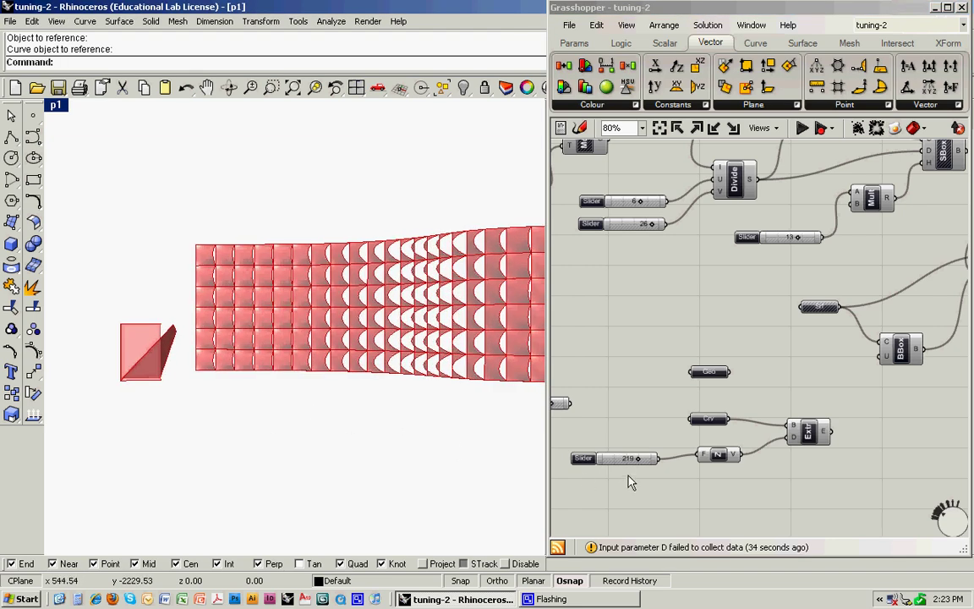
pyautogui.moveTo(630, 458); pyautogui.dragTo(625, 458)
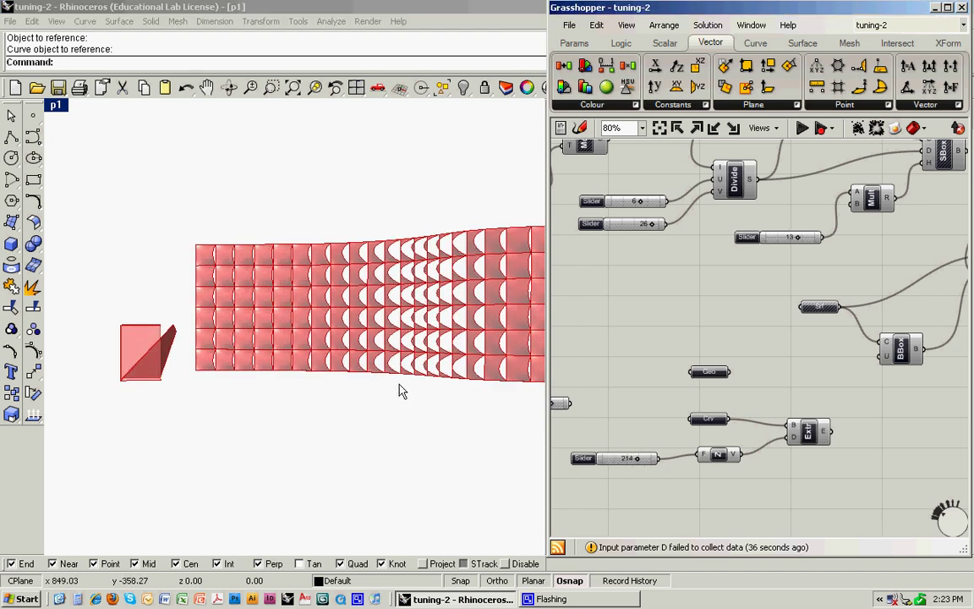
# Examine the extruded box around the folded component from several angles, highlighting the Extrude result.
pyautogui.moveTo(402, 391); pyautogui.dragTo(191, 296, button='right')
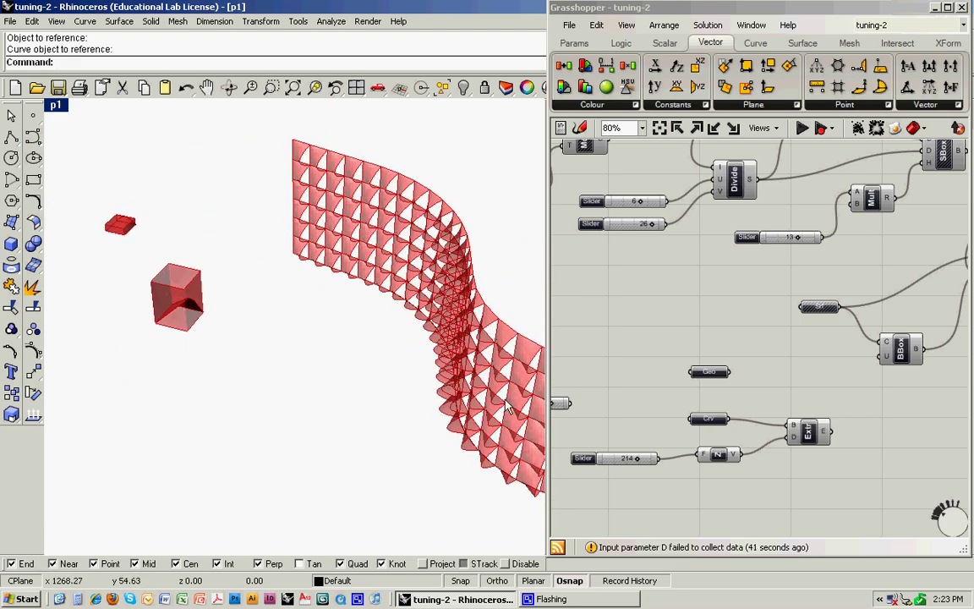
pyautogui.click(621, 415)
pyautogui.click(816, 439)
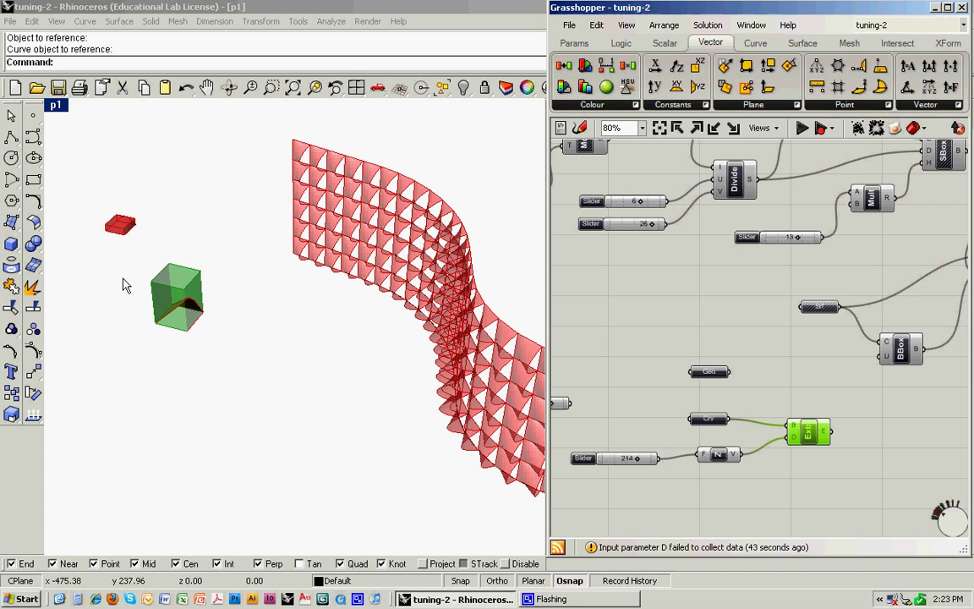
pyautogui.moveTo(125, 282); pyautogui.dragTo(144, 209, button='right')
pyautogui.scroll(5, 142, 282)
pyautogui.click(790, 401)
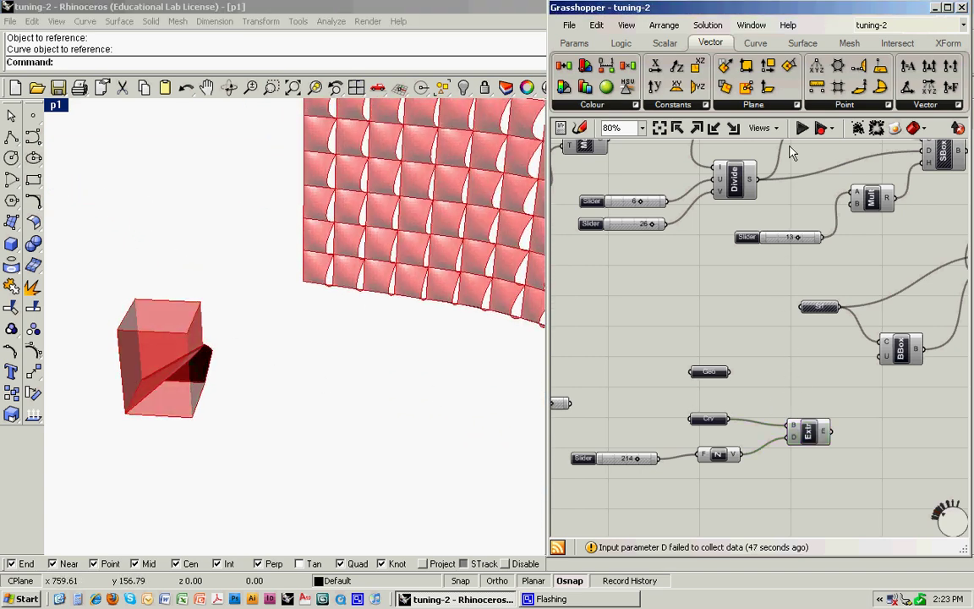
# Add a Cap Holes component beside the Extrude component and feed the extrusion output into it.
pyautogui.click(802, 43)
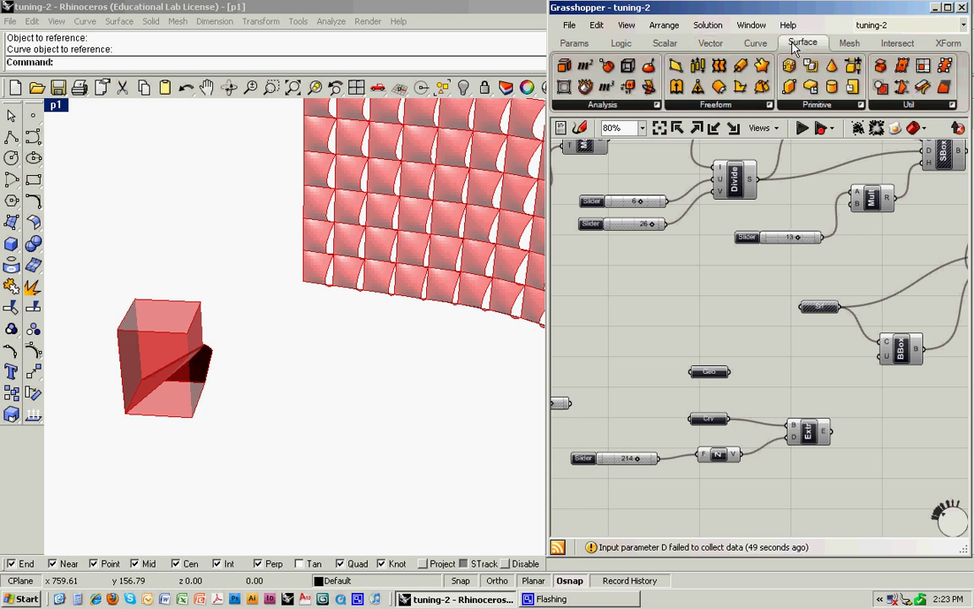
pyautogui.click(888, 105)
pyautogui.click(891, 135)
pyautogui.click(882, 440)
pyautogui.moveTo(882, 442); pyautogui.dragTo(887, 448)
pyautogui.moveTo(832, 432); pyautogui.dragTo(864, 440)
pyautogui.click(885, 442)
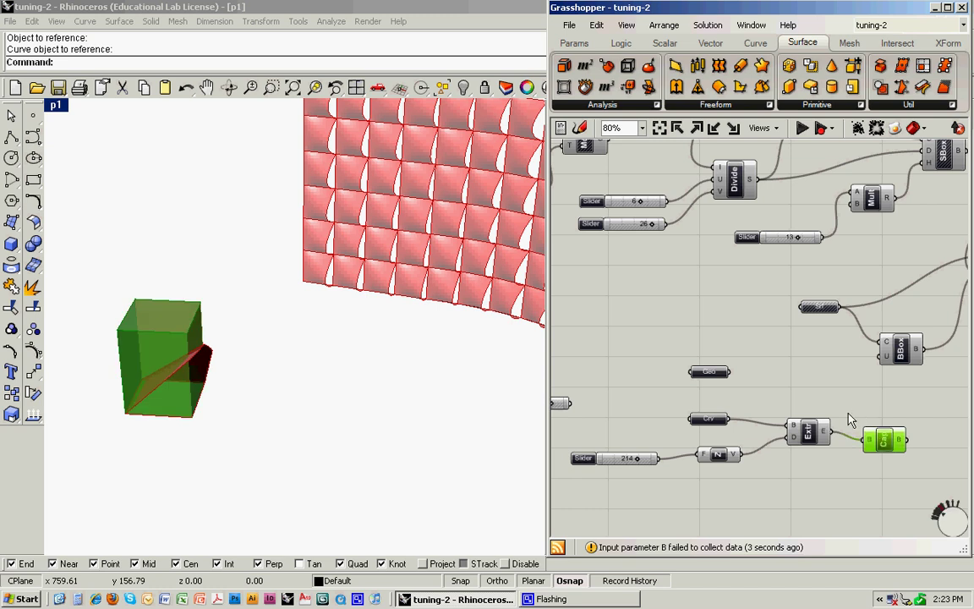
# Turn off the preview of the Extrude component, leaving the capped box as the displayed result.
pyautogui.click(812, 412)
pyautogui.rightClick(810, 431)
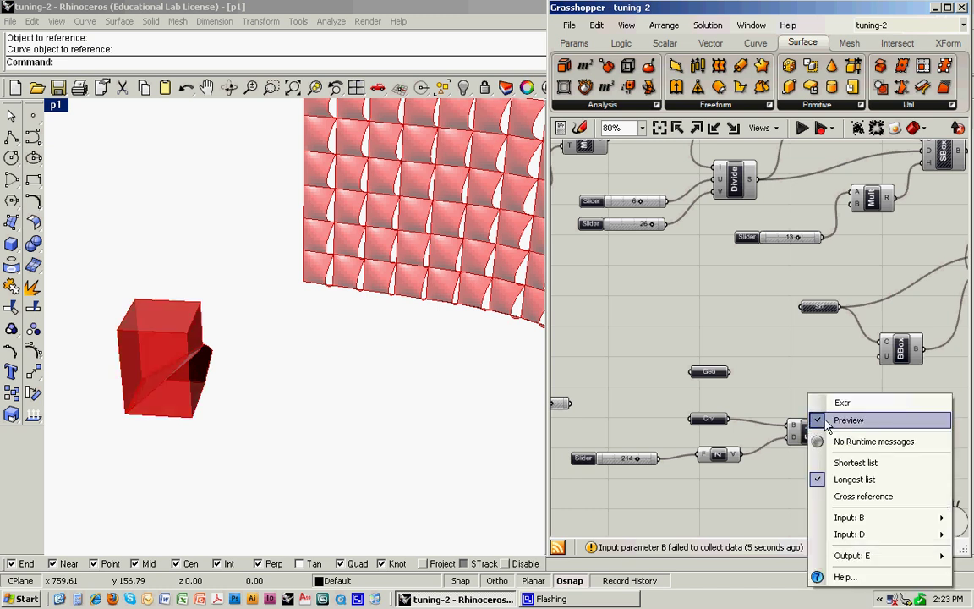
pyautogui.click(854, 420)
pyautogui.click(885, 446)
pyautogui.click(829, 404)
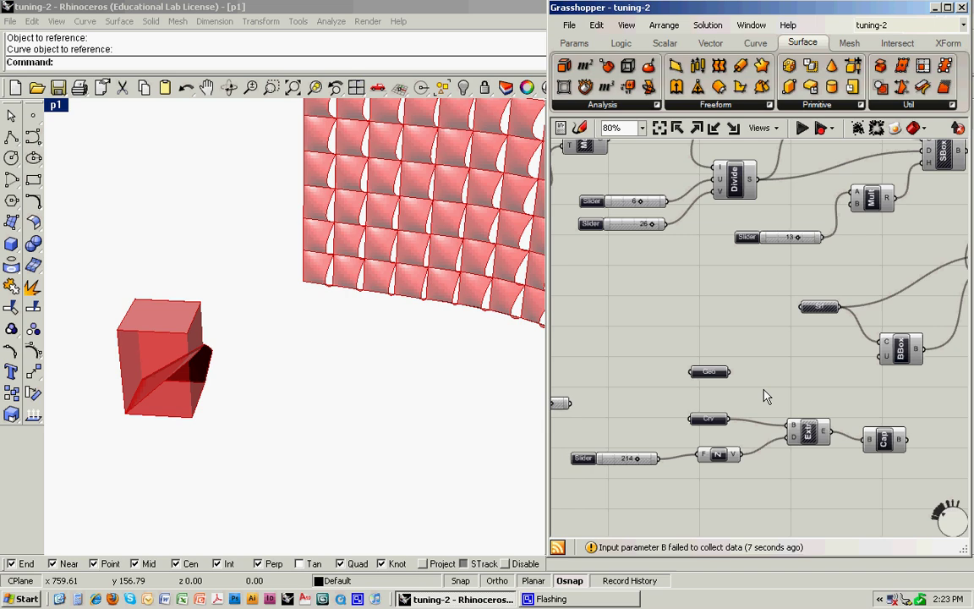
# Disconnect all wires from the Morph component's geometry, target and reference inputs.
pyautogui.moveTo(786, 380); pyautogui.dragTo(715, 370, button='right')
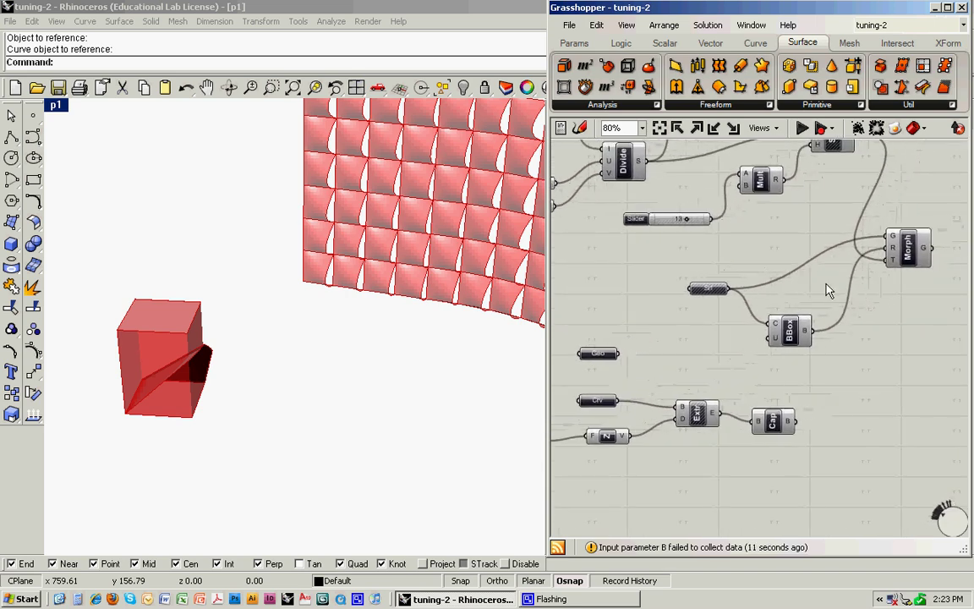
pyautogui.rightClick(894, 241)
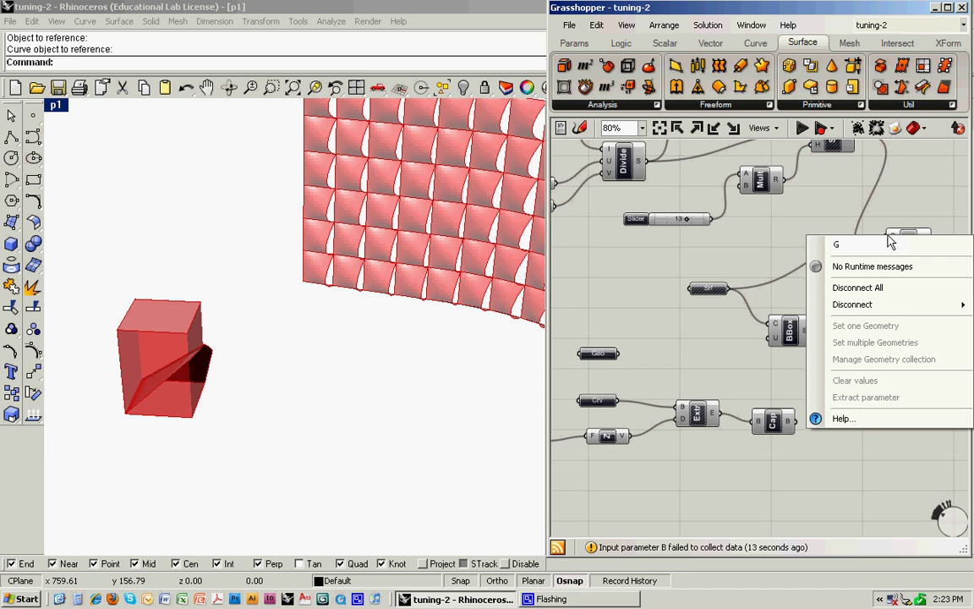
pyautogui.click(880, 291)
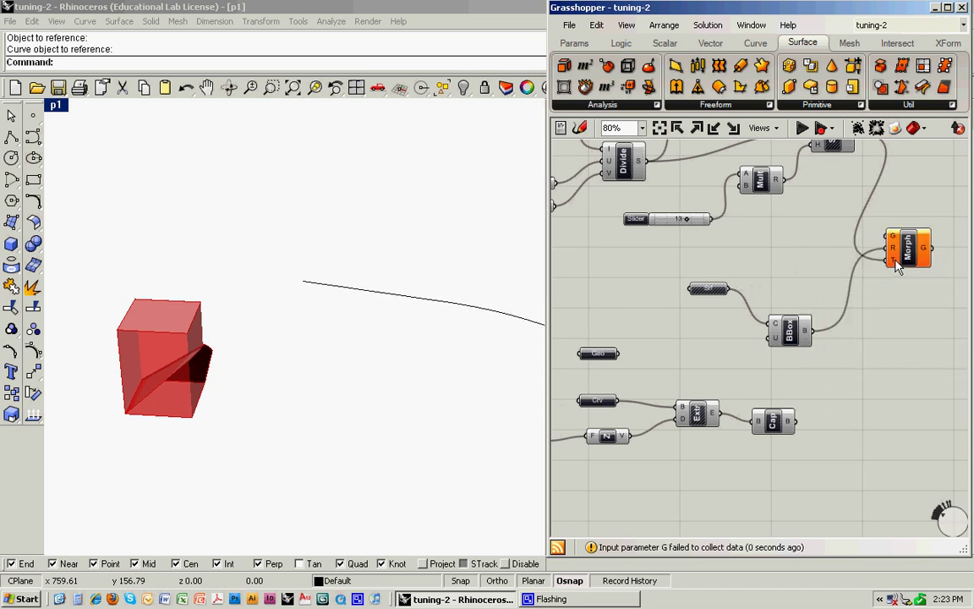
pyautogui.rightClick(899, 265)
pyautogui.click(887, 316)
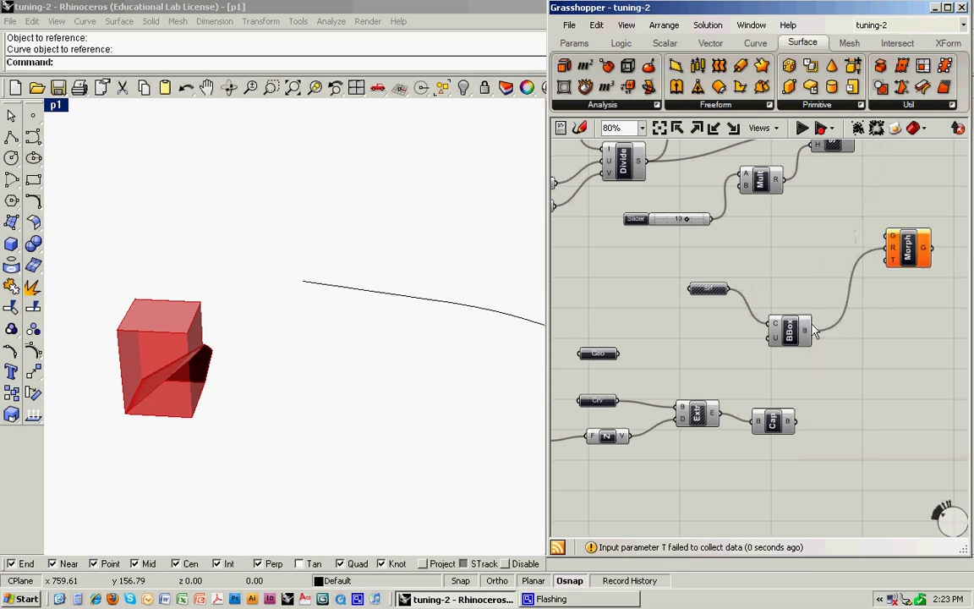
pyautogui.rightClick(893, 248)
pyautogui.click(889, 294)
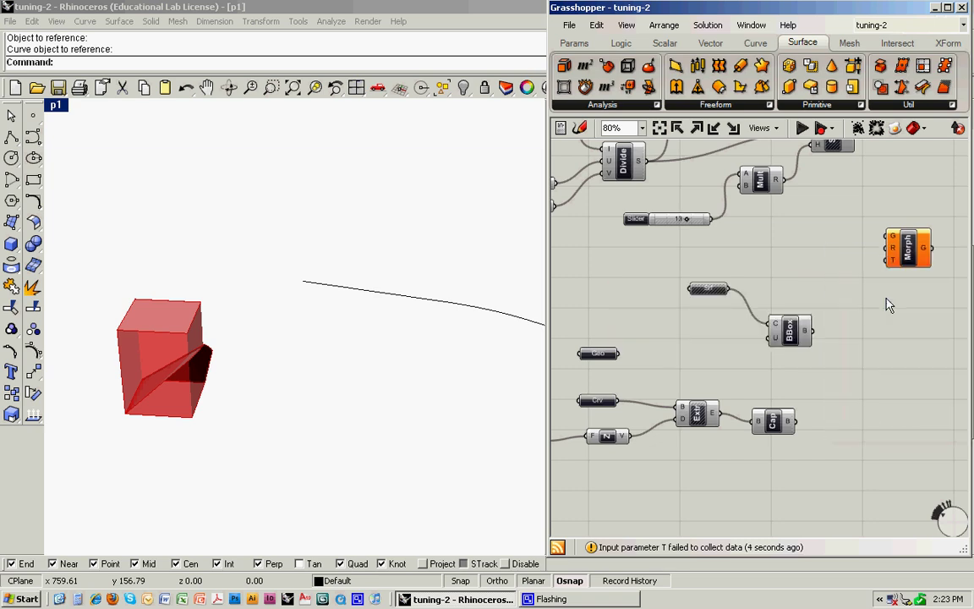
# Connect the SBox output to the Morph component's target input and shift Morph slightly away from the other components.
pyautogui.moveTo(800, 284); pyautogui.dragTo(747, 311, button='right')
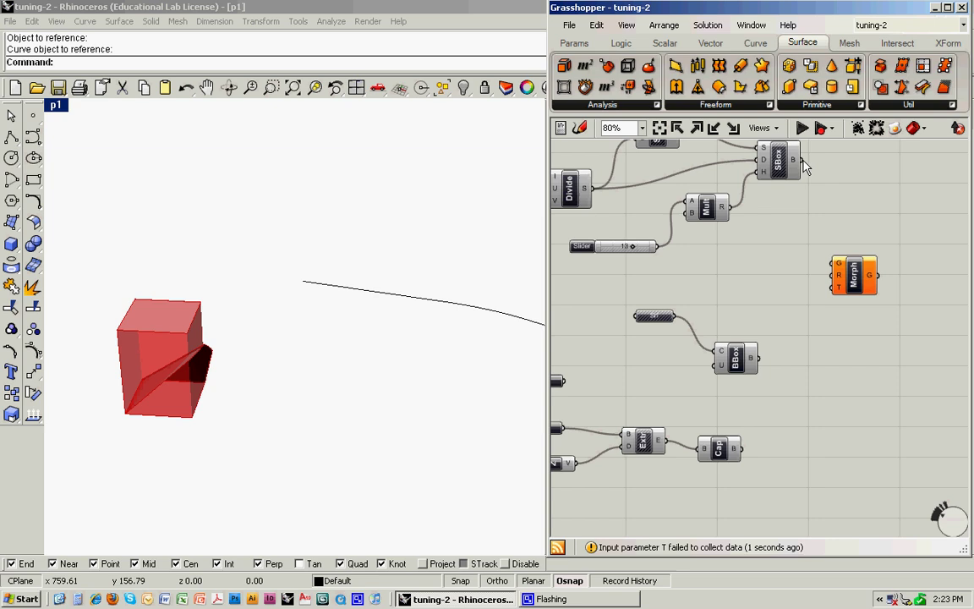
pyautogui.moveTo(797, 160); pyautogui.dragTo(833, 286)
pyautogui.moveTo(733, 262); pyautogui.dragTo(705, 272, button='right')
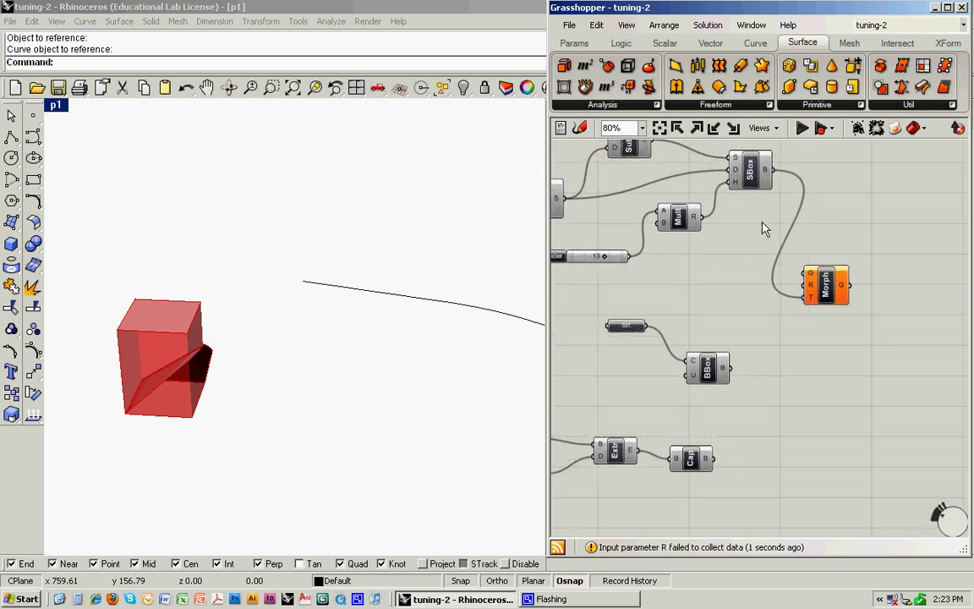
pyautogui.click(750, 173)
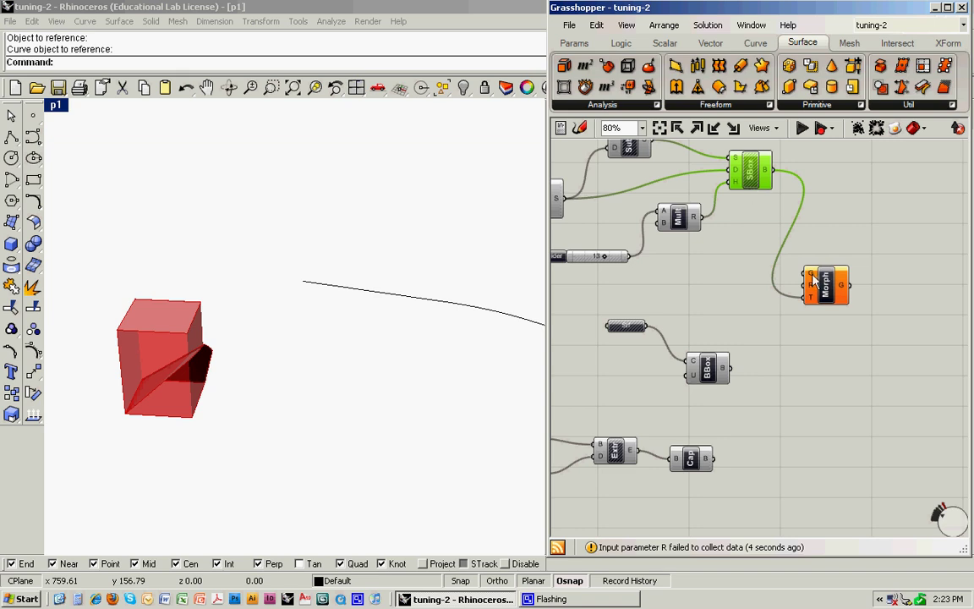
pyautogui.moveTo(829, 282); pyautogui.dragTo(853, 279)
pyautogui.click(738, 311)
pyautogui.moveTo(734, 325); pyautogui.dragTo(772, 306, button='right')
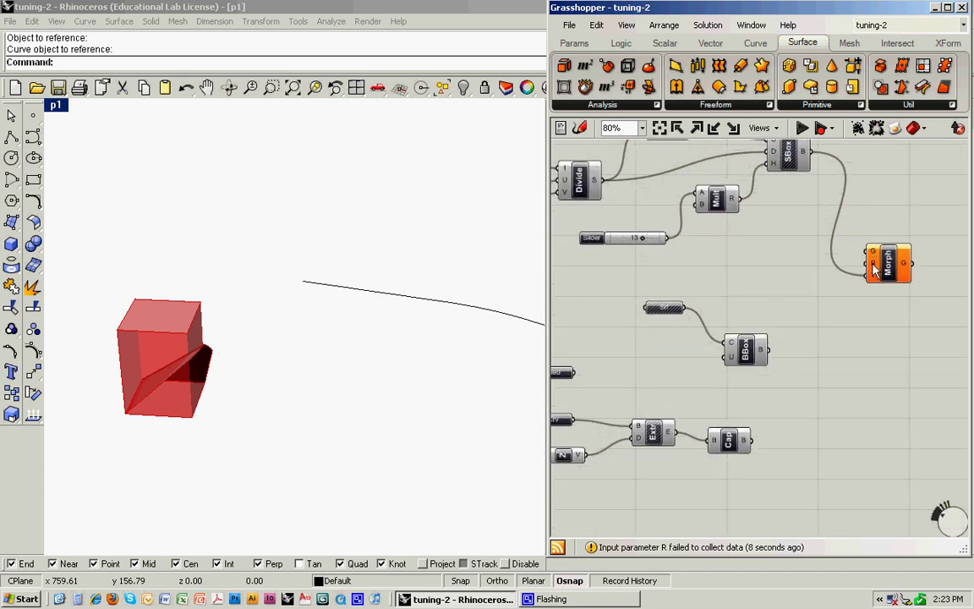
# Move the Geometry parameter above the Cap component and shift the old BBox and Surface parameter out of the way.
pyautogui.moveTo(715, 389); pyautogui.dragTo(763, 371, button='right')
pyautogui.moveTo(613, 358); pyautogui.dragTo(780, 390)
pyautogui.moveTo(797, 332); pyautogui.dragTo(711, 329)
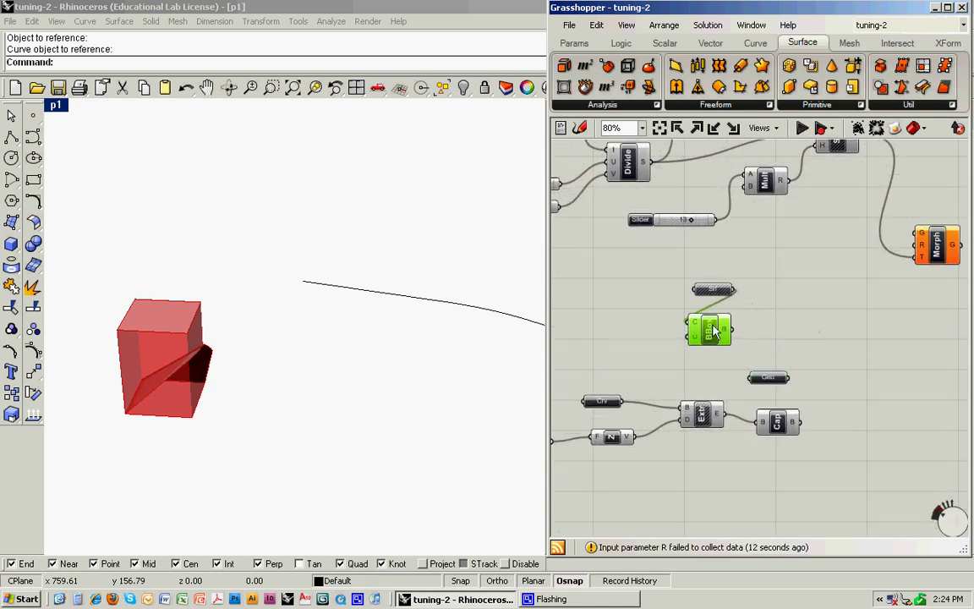
pyautogui.moveTo(712, 290); pyautogui.dragTo(658, 286)
# Feed the Geometry parameter into Morph's geometry input and the Cap output into its reference input.
pyautogui.click(769, 379)
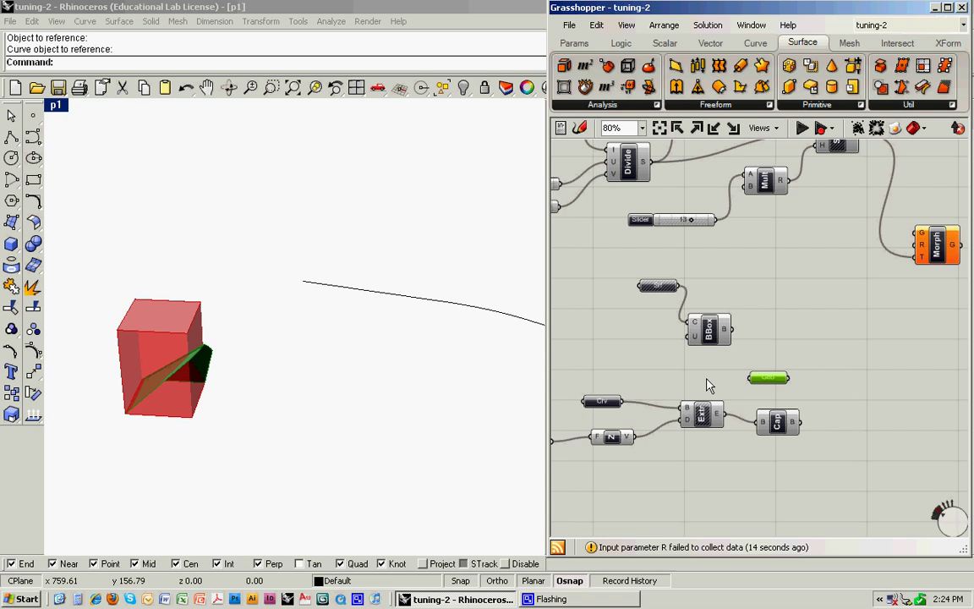
pyautogui.moveTo(789, 379); pyautogui.dragTo(917, 246)
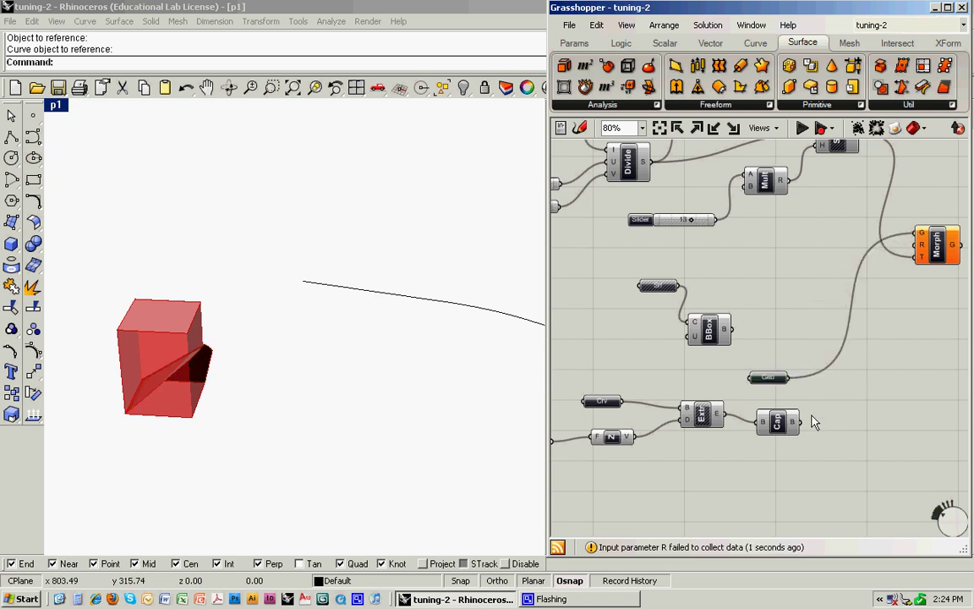
pyautogui.click(780, 425)
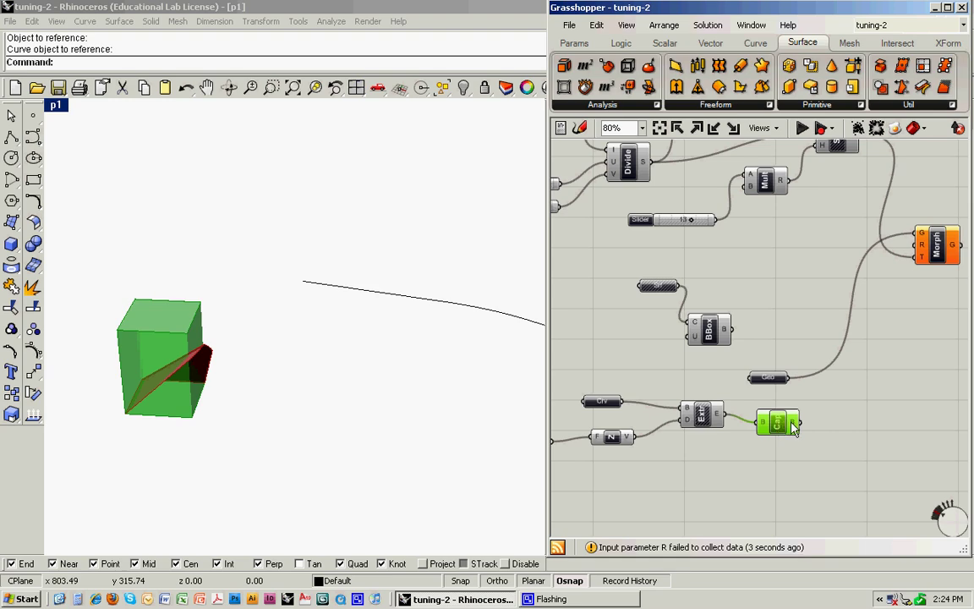
pyautogui.moveTo(800, 423); pyautogui.dragTo(883, 288)
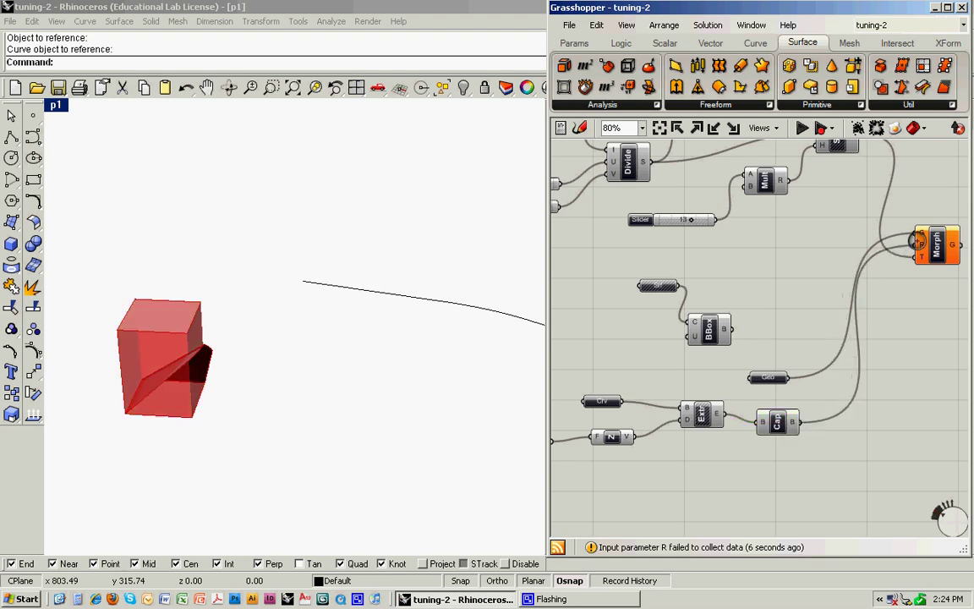
# Examine the folded components morphed across the curved surface, both close up and as a whole.
pyautogui.keyDown('shift'); pyautogui.moveTo(436, 247); pyautogui.dragTo(288, 296, button='right'); pyautogui.keyUp('shift')
pyautogui.scroll(-1, 298, 314)
pyautogui.keyDown('shift'); pyautogui.moveTo(375, 321); pyautogui.dragTo(363, 228, button='right'); pyautogui.keyUp('shift')
pyautogui.scroll(5, 330, 260)
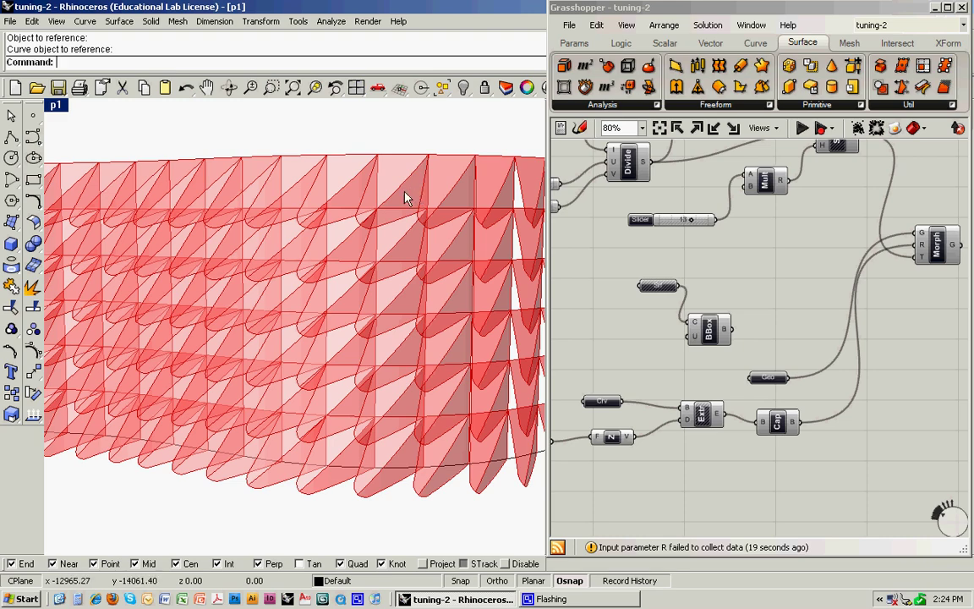
pyautogui.moveTo(354, 211); pyautogui.dragTo(377, 206, button='right')
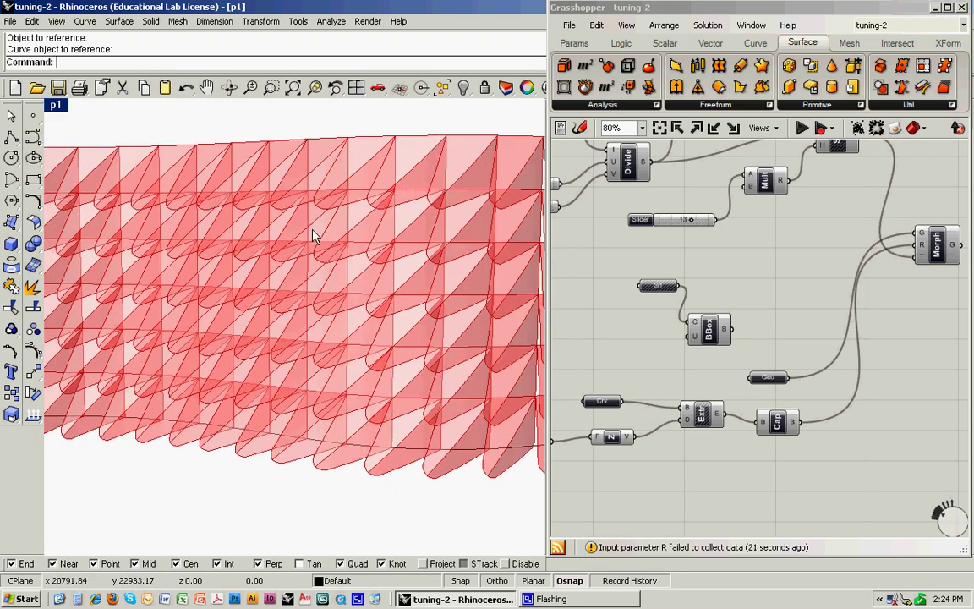
pyautogui.moveTo(313, 236); pyautogui.dragTo(292, 286, button='right')
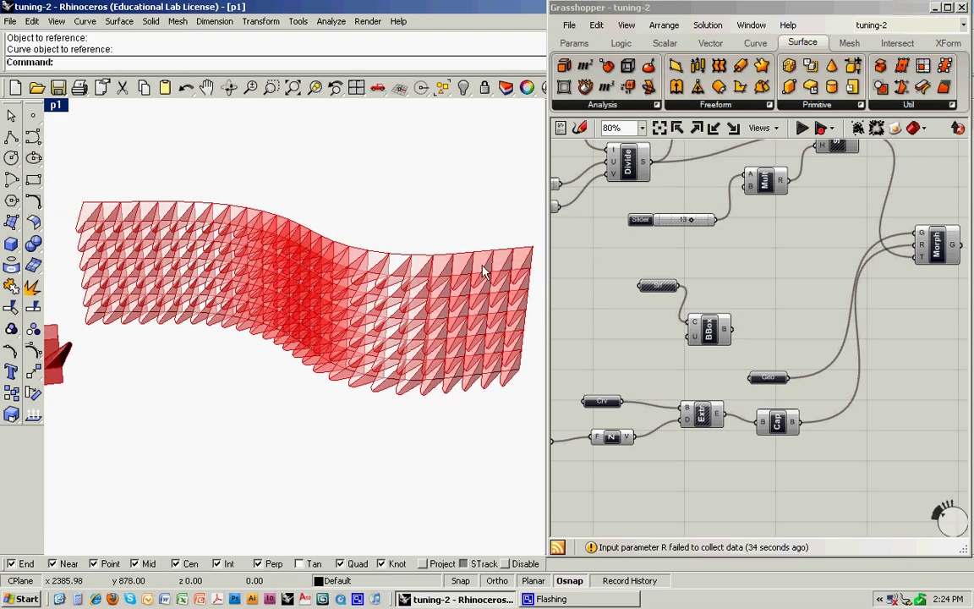
pyautogui.moveTo(484, 271); pyautogui.dragTo(479, 268, button='right')
# Adjust the number slider that feeds the Mult component to change the height of the surface boxes.
pyautogui.click(691, 219)
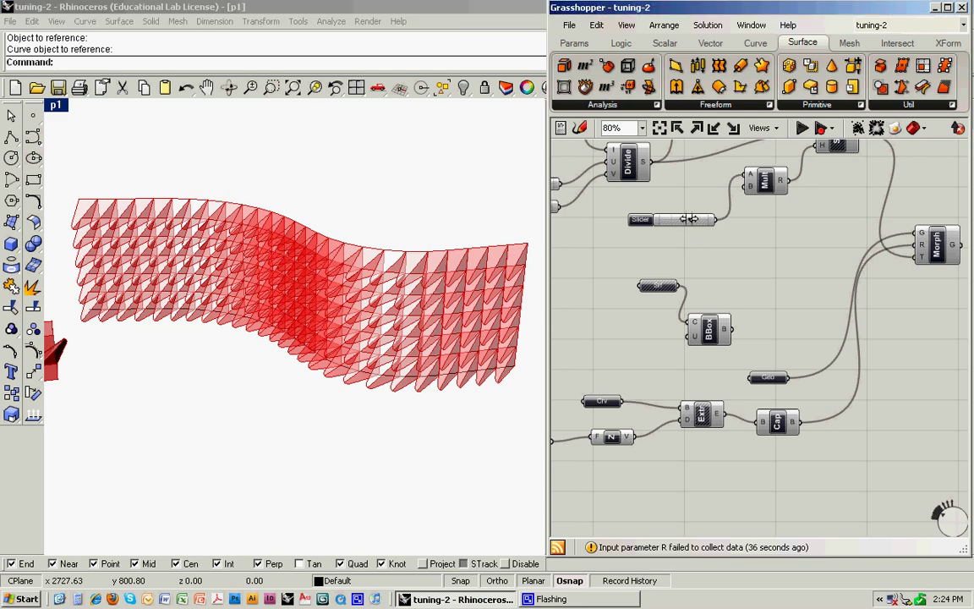